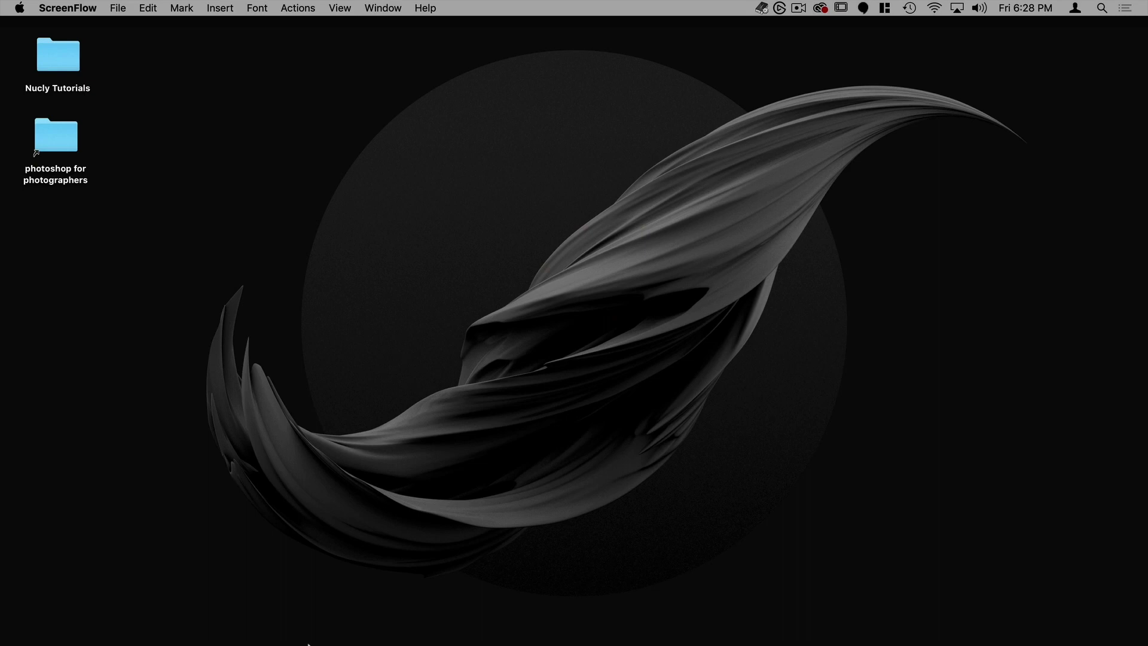
# Load nucly.com in Chrome and go to its Login page.
pyautogui.moveTo(285, 642)
pyautogui.click(226, 625)
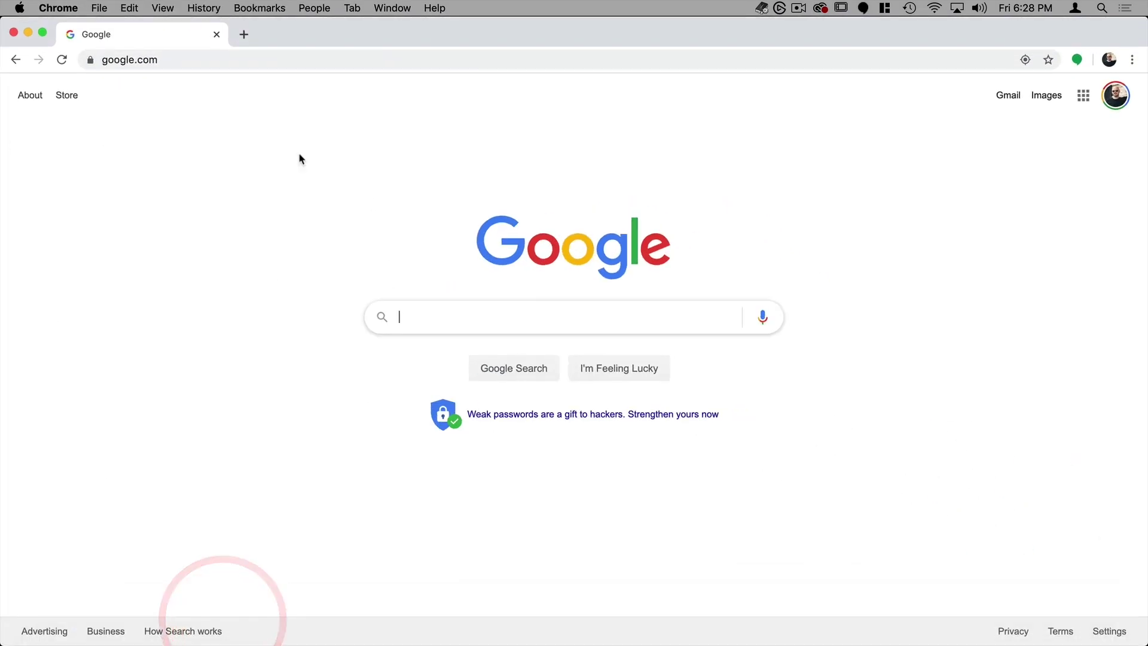
pyautogui.click(180, 57)
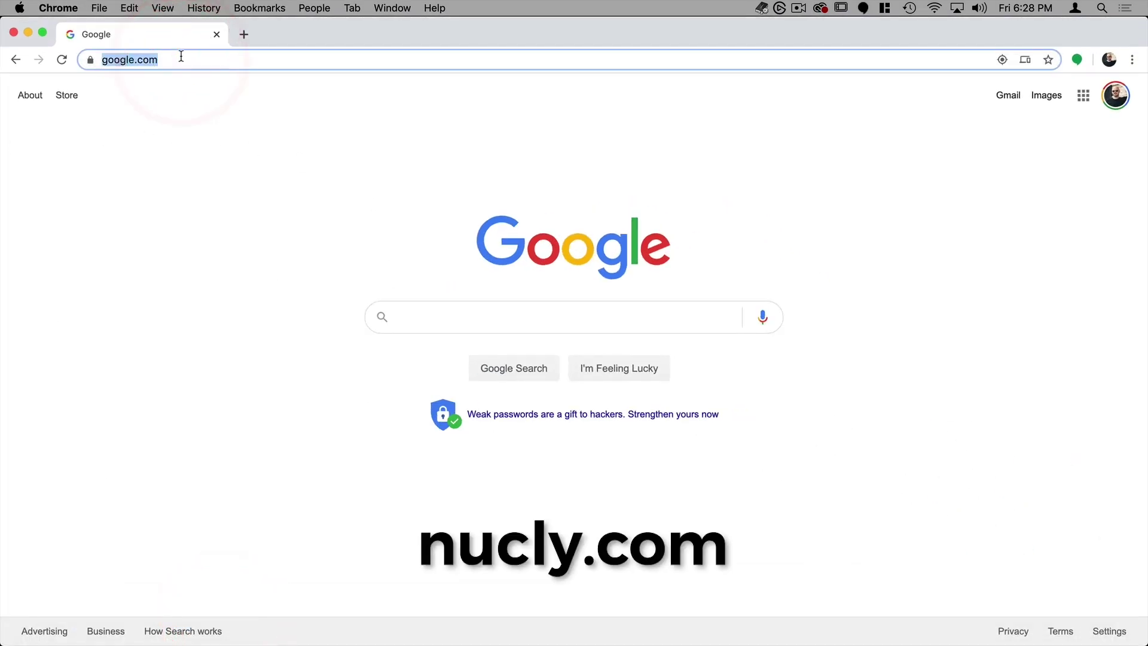
pyautogui.write('nucly.')
pyautogui.press('Return')
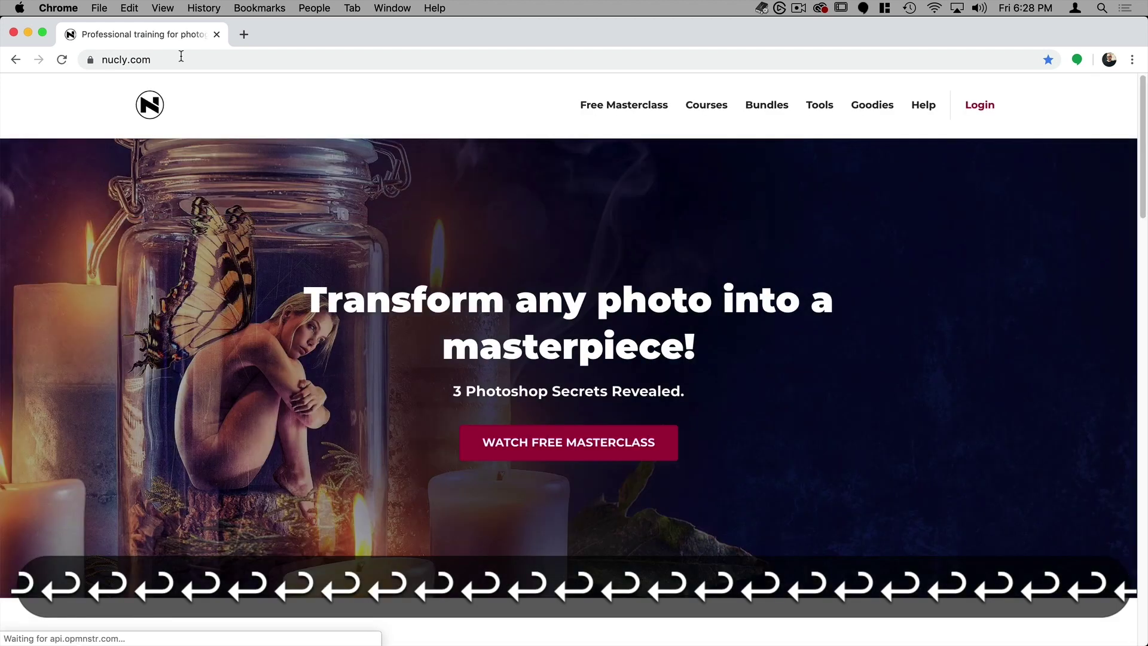
pyautogui.click(974, 107)
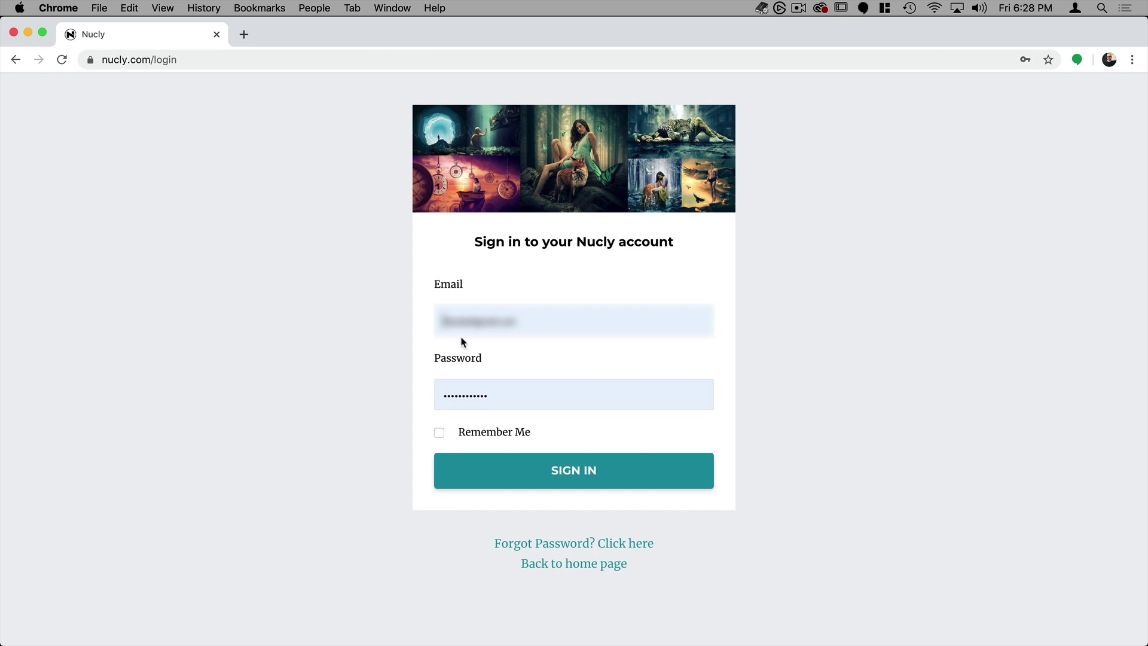
# Sign in to Nucly and go to My Library from the account menu.
pyautogui.click(536, 477)
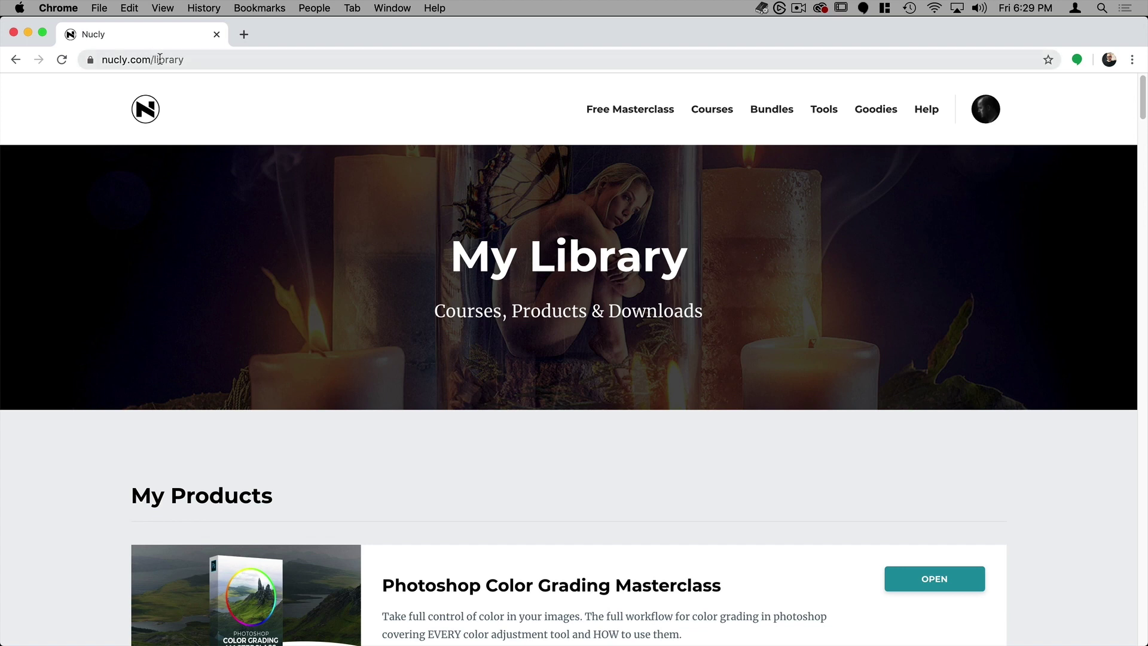
pyautogui.click(199, 60)
pyautogui.click(279, 60)
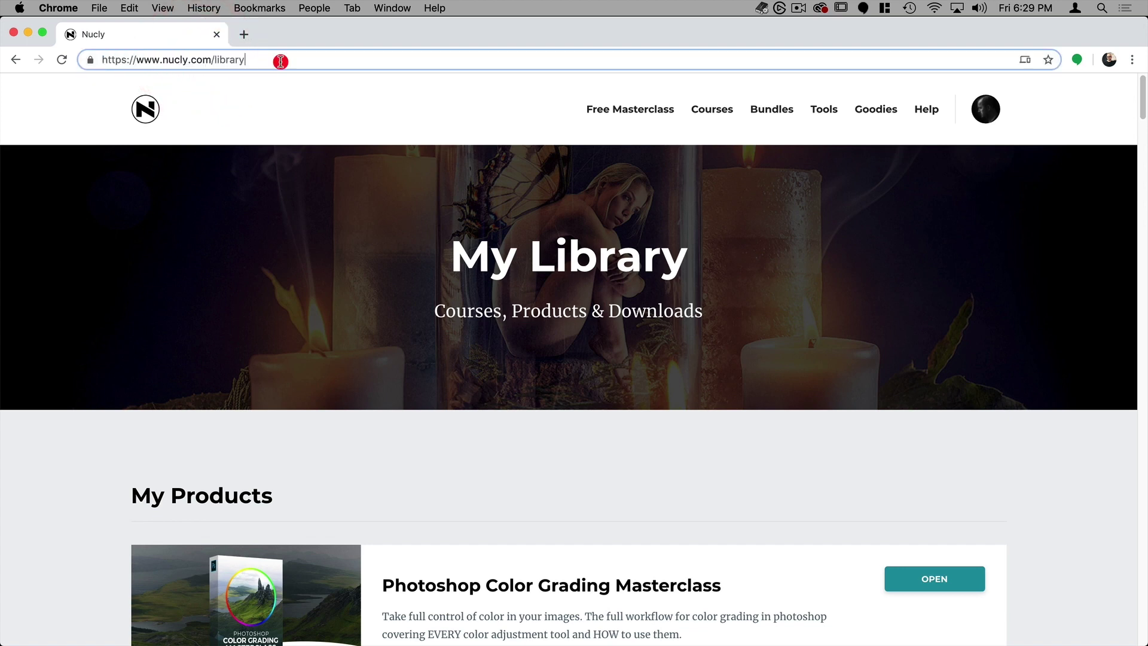
pyautogui.click(994, 118)
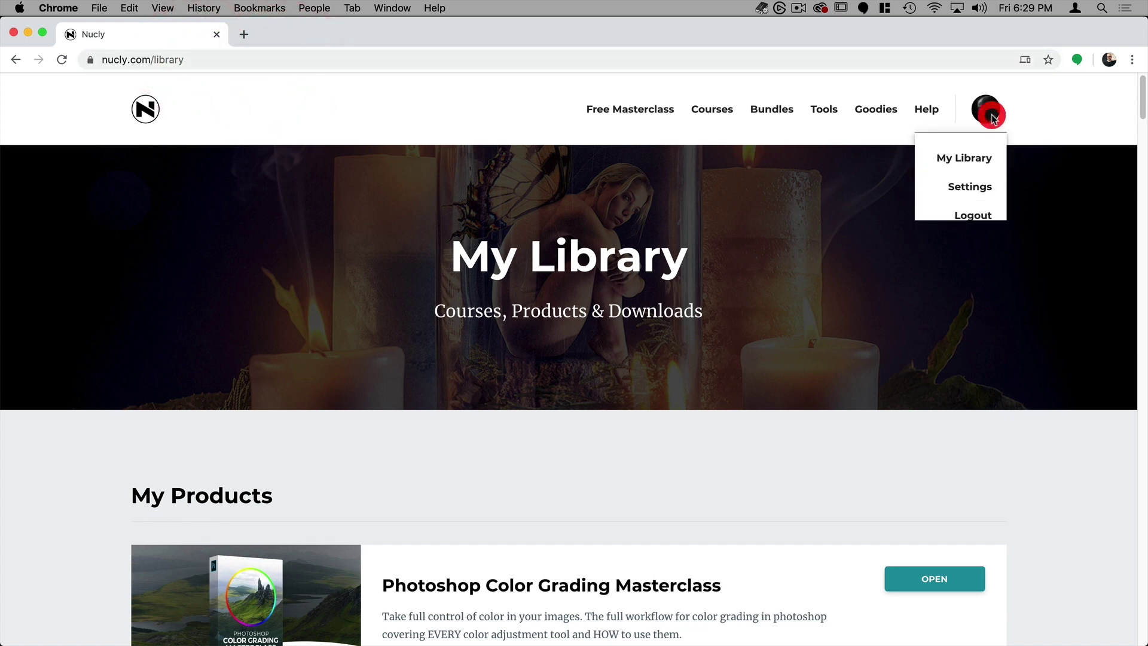
pyautogui.click(943, 162)
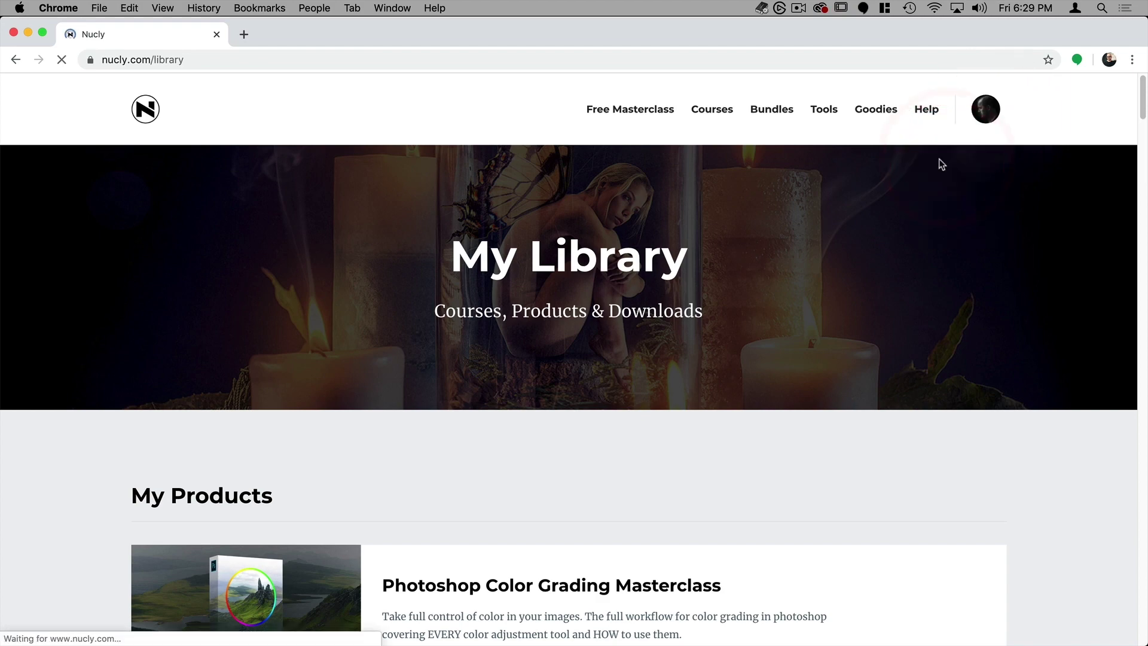
# Open the Lens Flares Overlays and Photoshop Brushes product from the library.
pyautogui.scroll(-15, 578, 309)
pyautogui.scroll(-20, 579, 310)
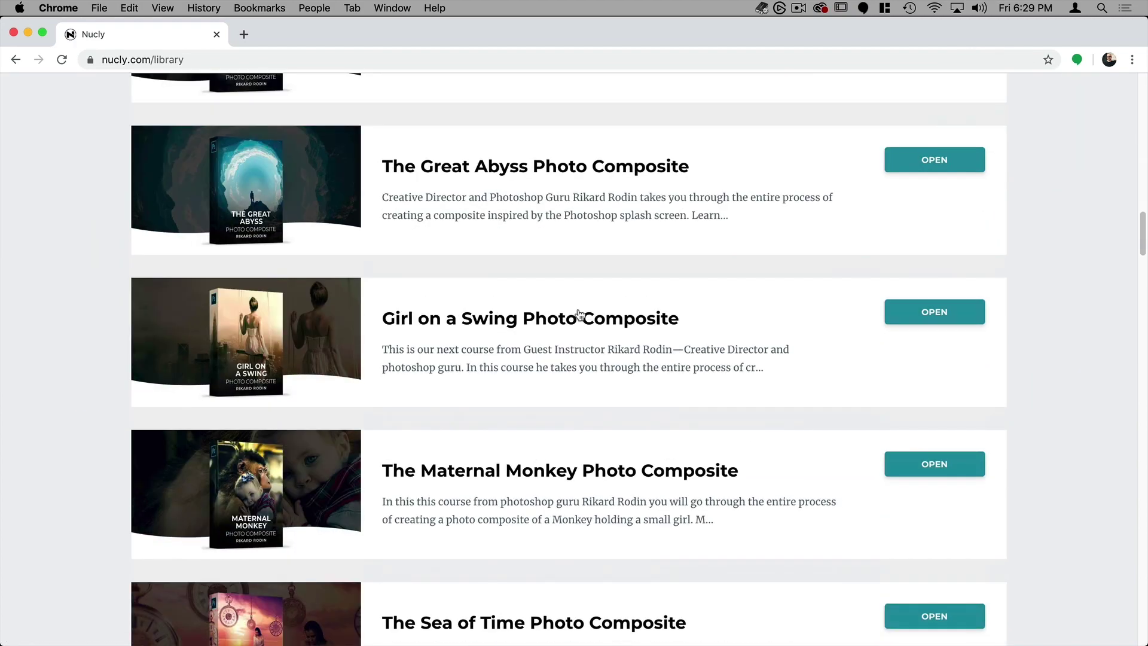
pyautogui.scroll(-1, 580, 314)
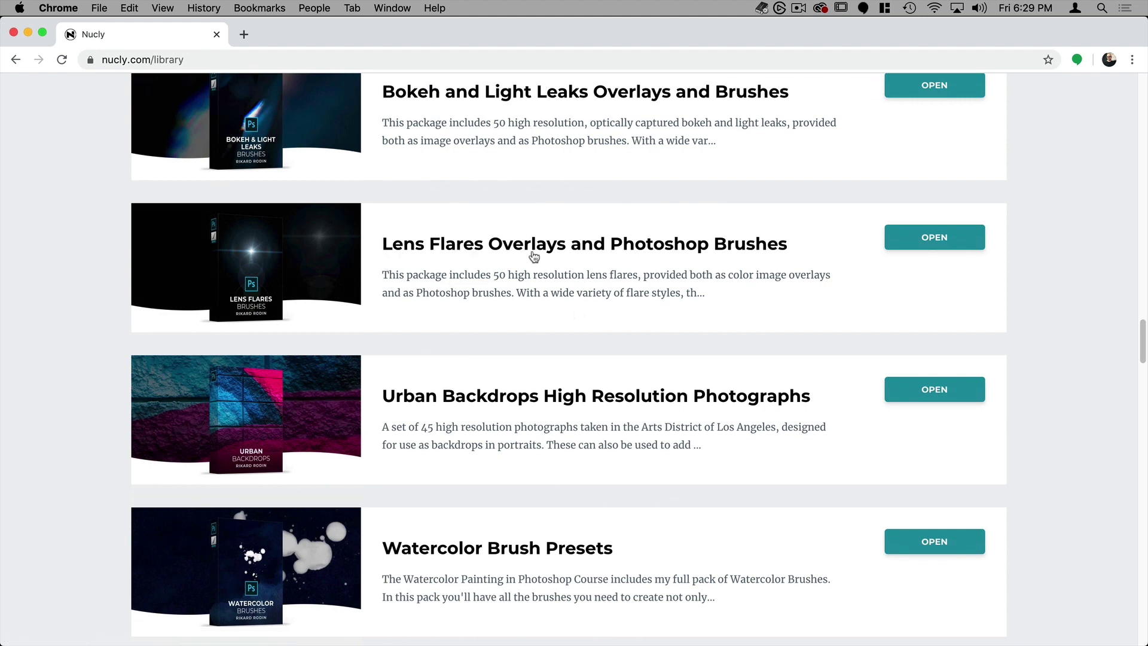
pyautogui.click(934, 237)
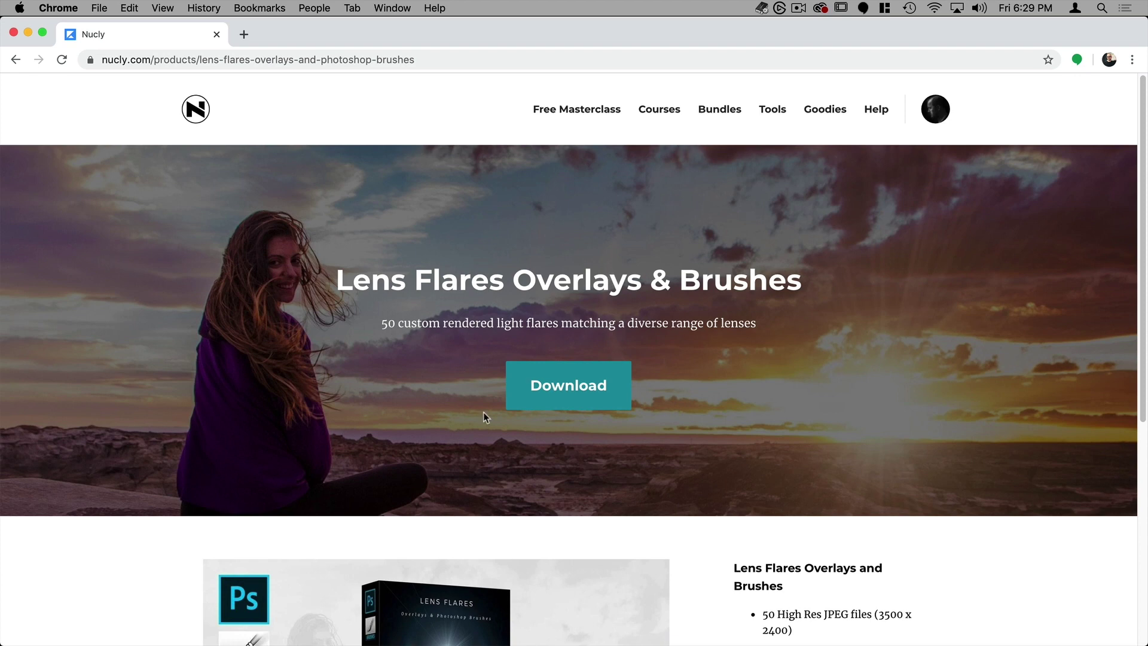
# Download the 134.7 MB lens flares zip and show it in Finder.
pyautogui.click(569, 388)
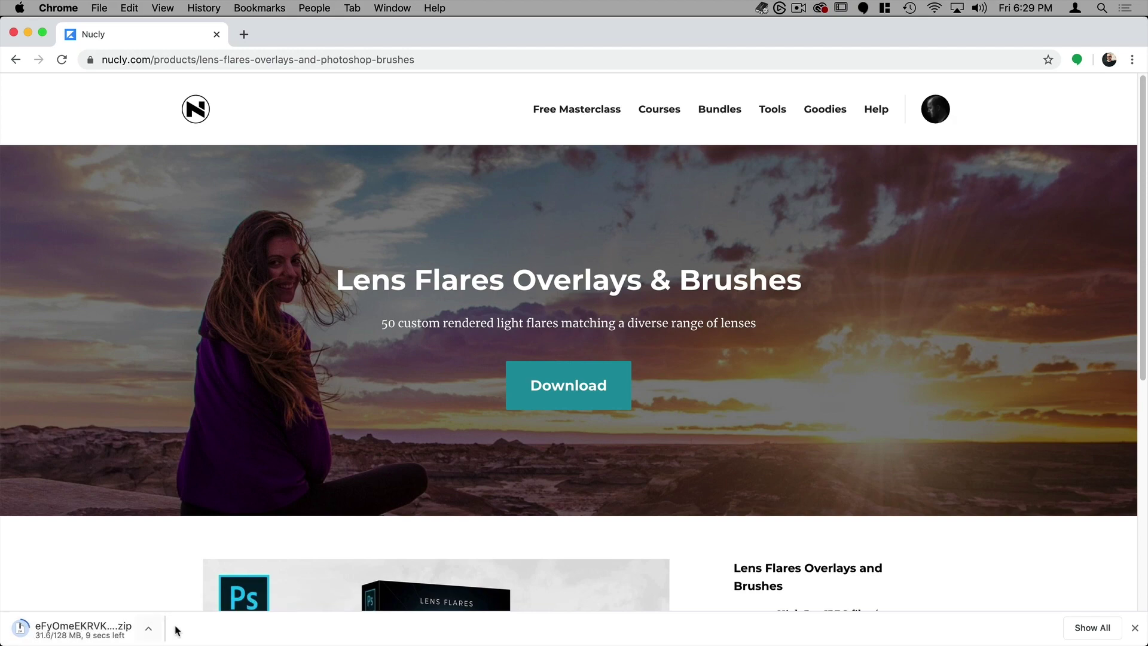
pyautogui.click(149, 633)
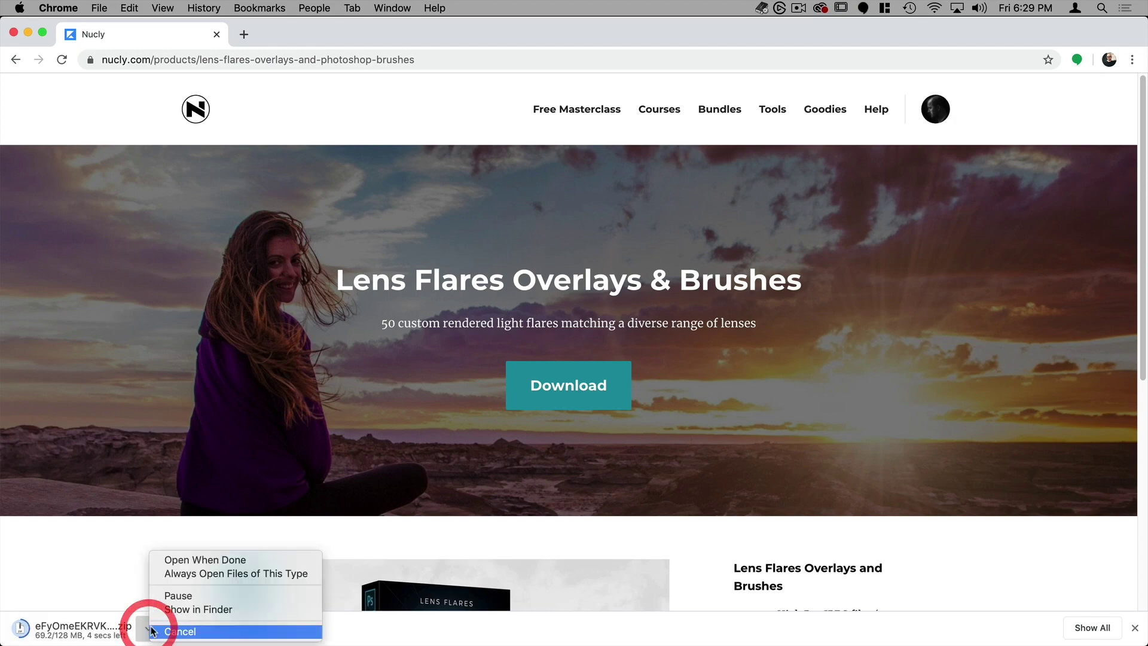
pyautogui.click(174, 608)
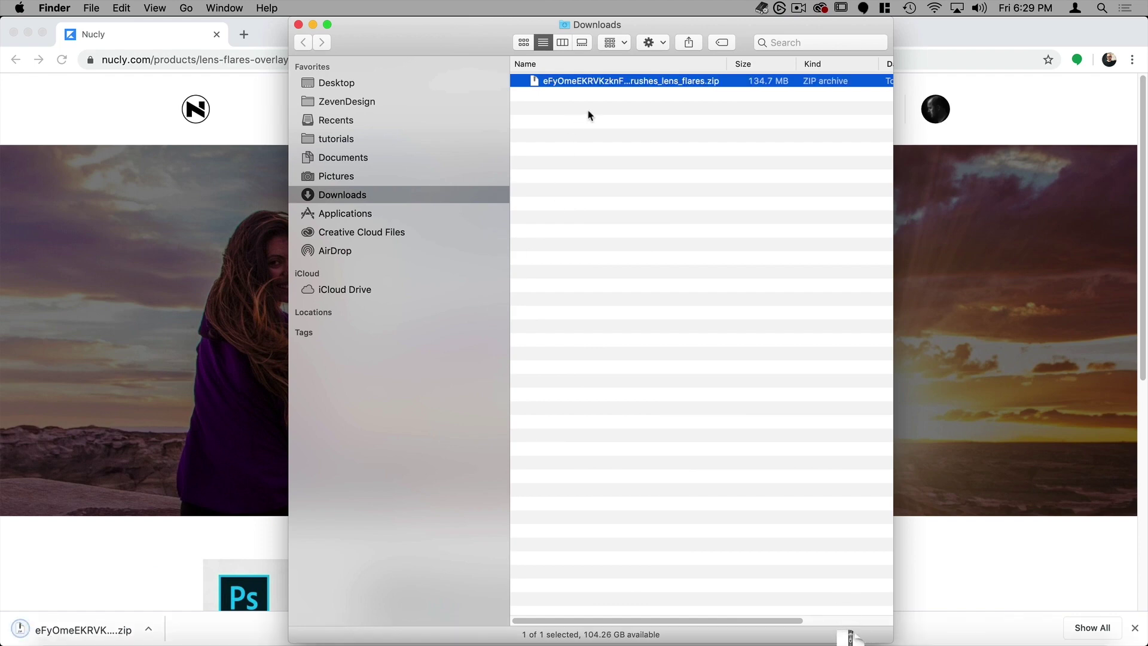
# Minimize Chrome, open Nucly Tutorials › Brushes and Overlays, and move the zip into it.
pyautogui.click(29, 33)
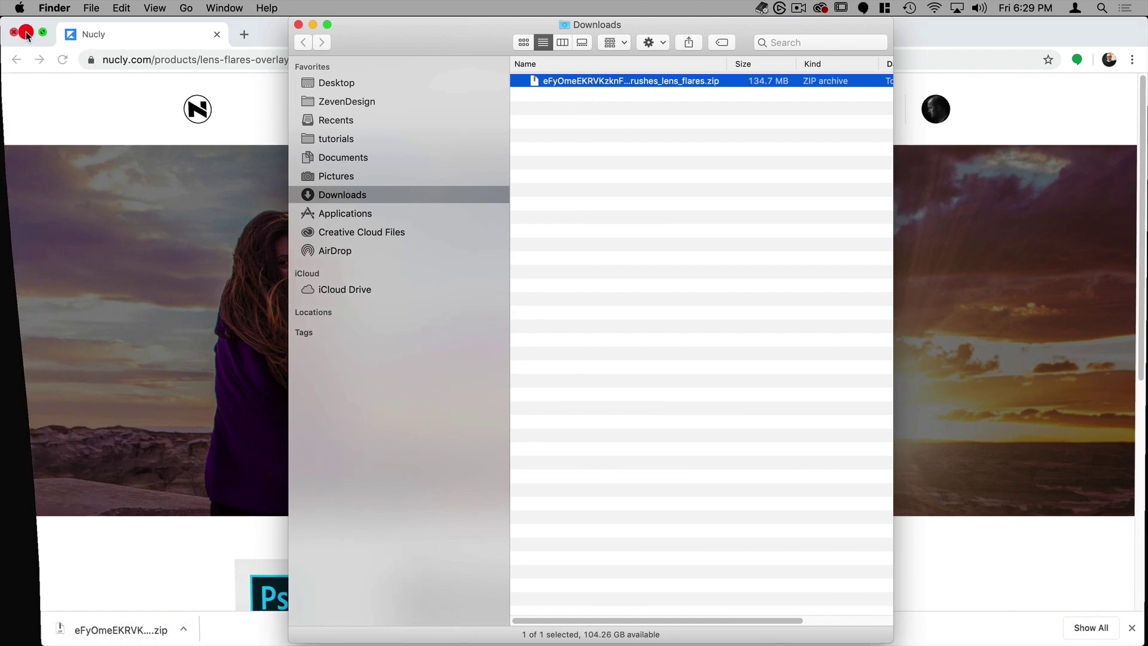
pyautogui.moveTo(397, 34); pyautogui.dragTo(458, 30)
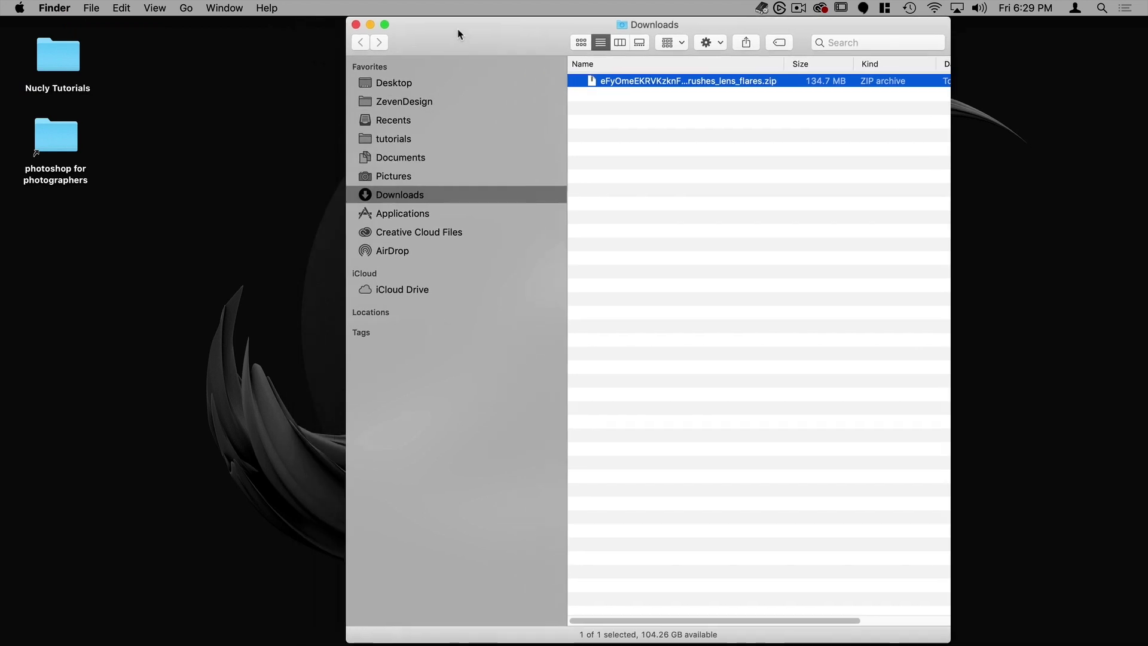
pyautogui.doubleClick(66, 63)
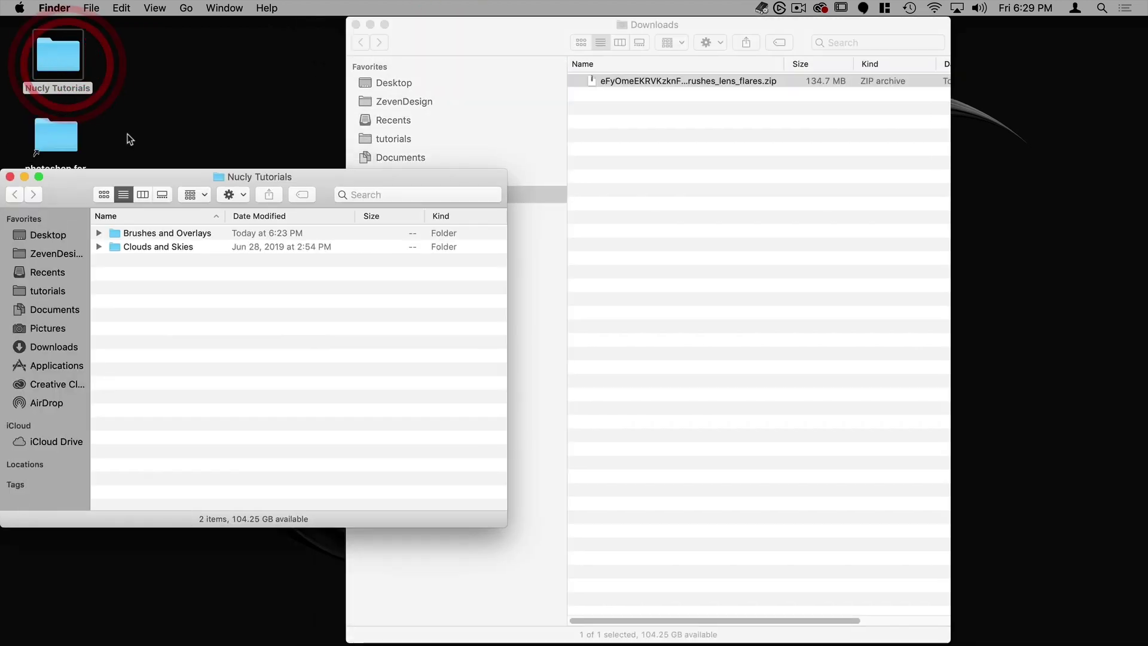
pyautogui.doubleClick(154, 235)
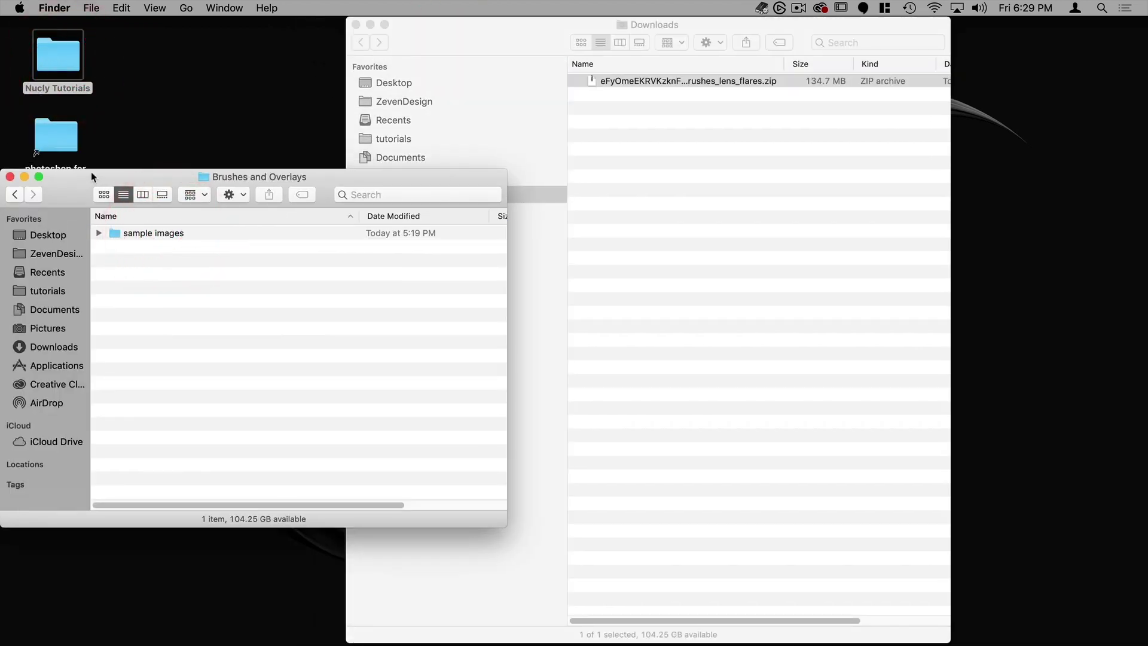
pyautogui.moveTo(95, 177); pyautogui.dragTo(148, 215)
pyautogui.moveTo(589, 81)
pyautogui.mouseDown()
pyautogui.moveTo(565, 257)
pyautogui.moveTo(288, 321)
pyautogui.mouseUp()
pyautogui.press('super')
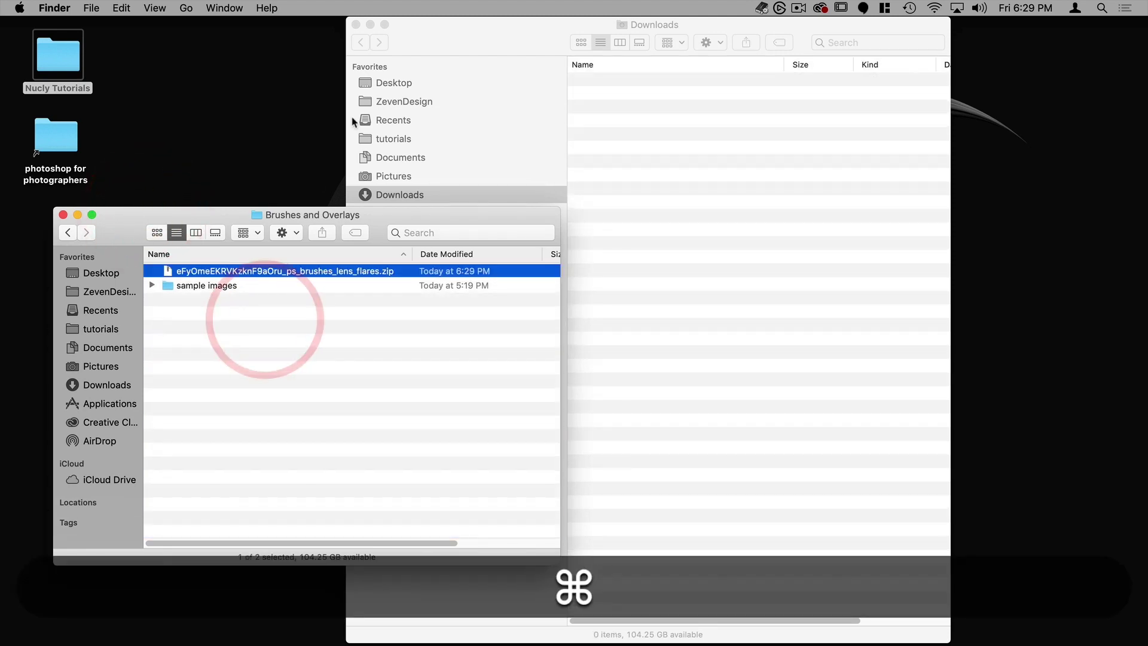
# Close the empty Downloads window and extract the lens flares zip.
pyautogui.click(355, 24)
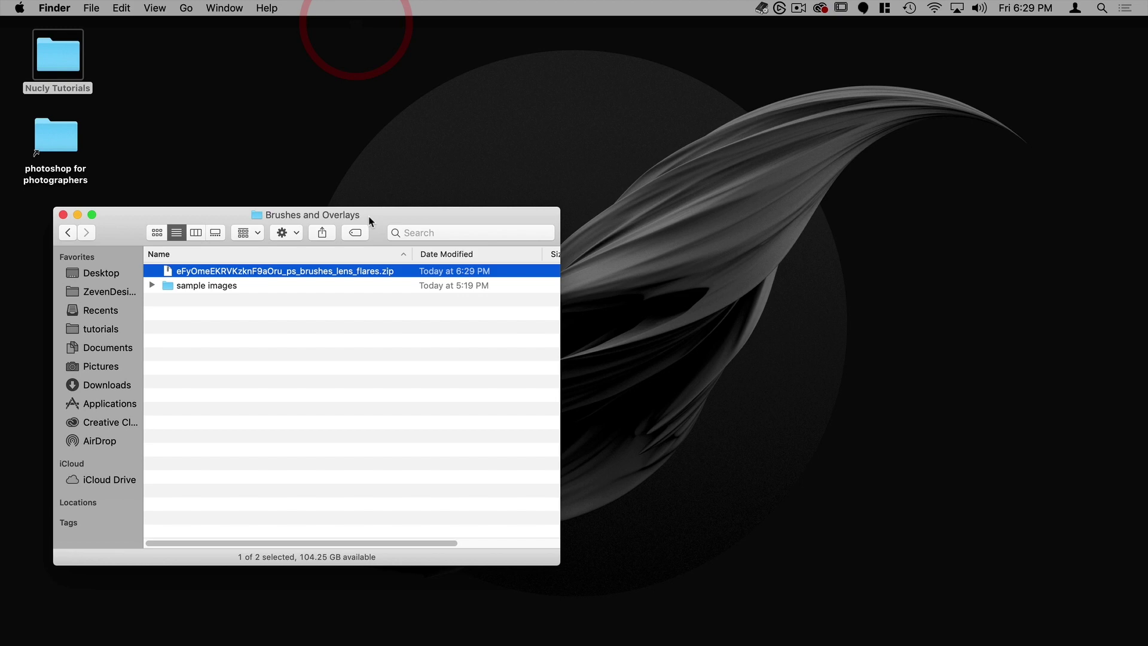
pyautogui.moveTo(372, 214); pyautogui.dragTo(584, 124)
pyautogui.click(395, 220)
pyautogui.click(431, 180)
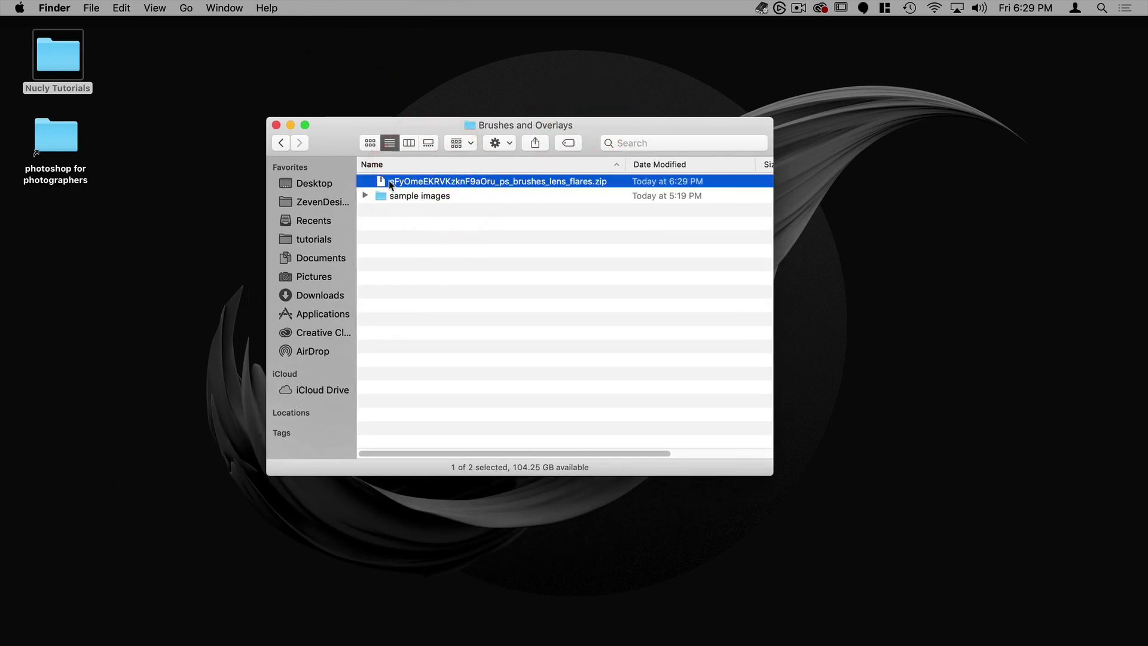
pyautogui.rightClick(407, 183)
pyautogui.moveTo(688, 201)
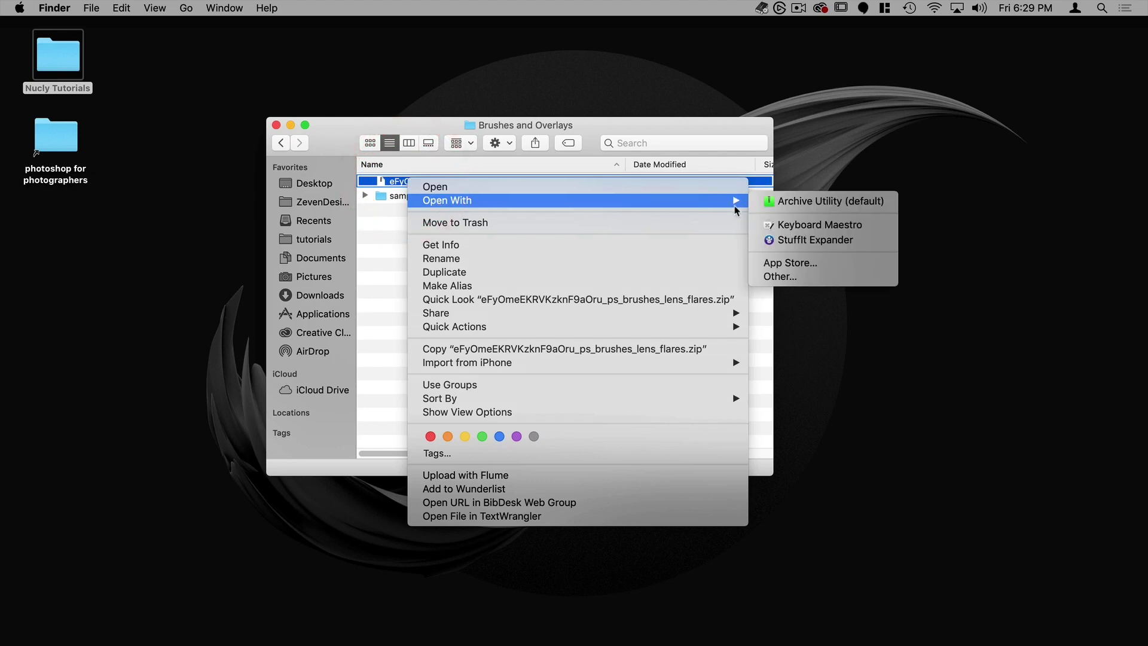
pyautogui.click(799, 202)
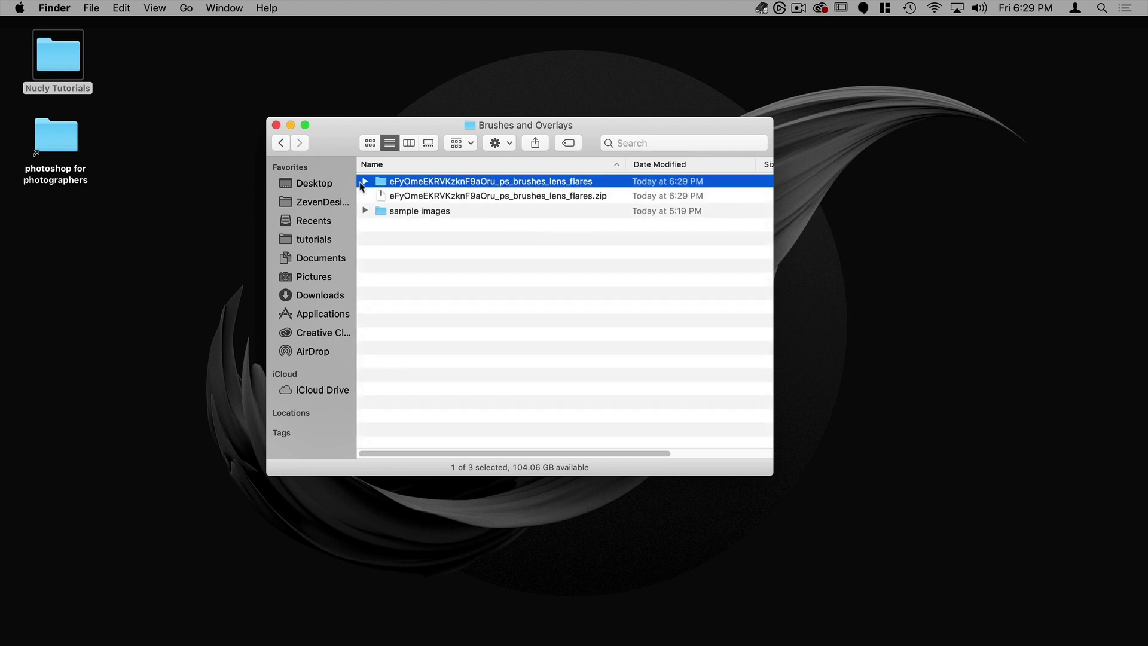
# Expand the package to reveal flare images, flares-vol-I-CS5.abr and Read Me.rtf.
pyautogui.click(365, 182)
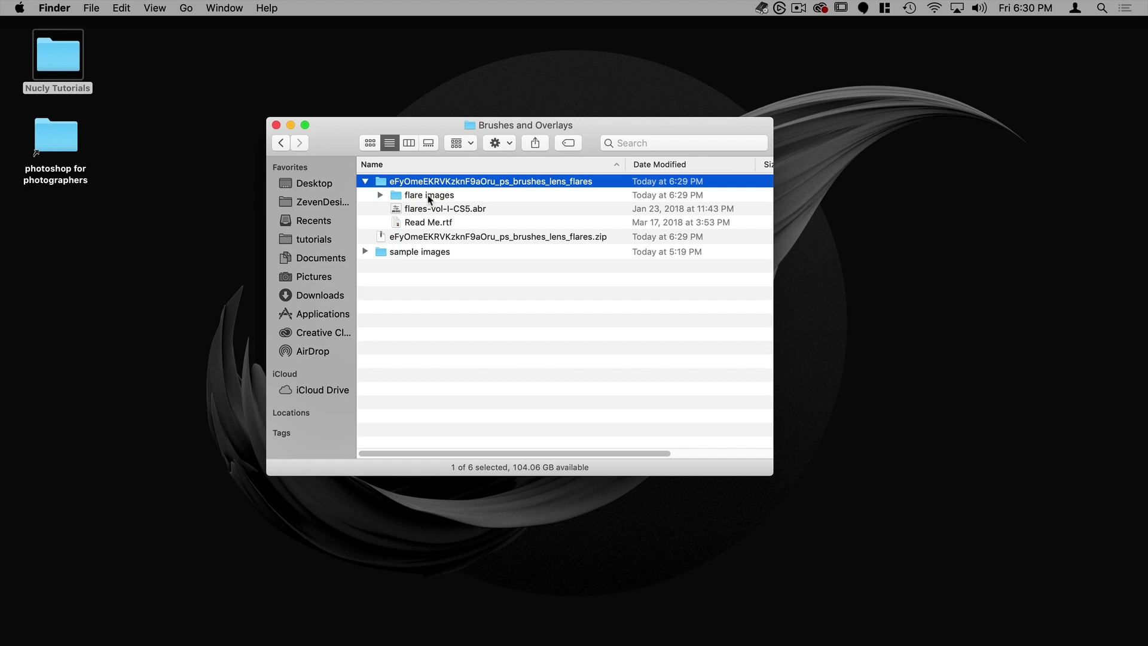
pyautogui.click(430, 197)
pyautogui.click(432, 209)
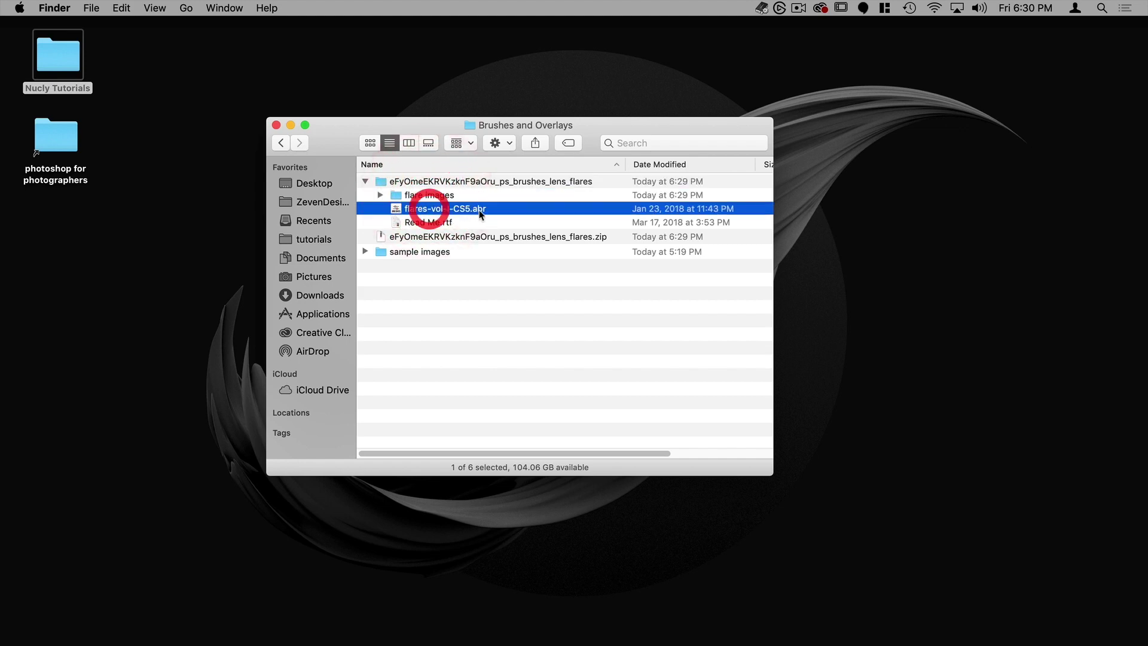
pyautogui.click(433, 222)
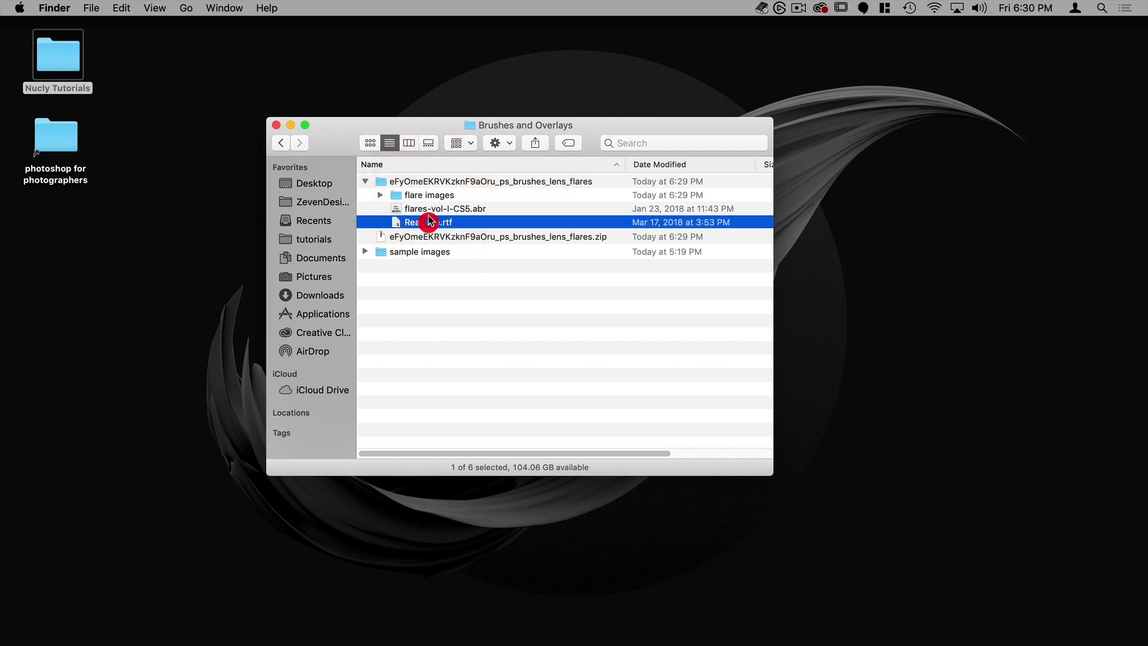
pyautogui.click(413, 196)
pyautogui.click(380, 196)
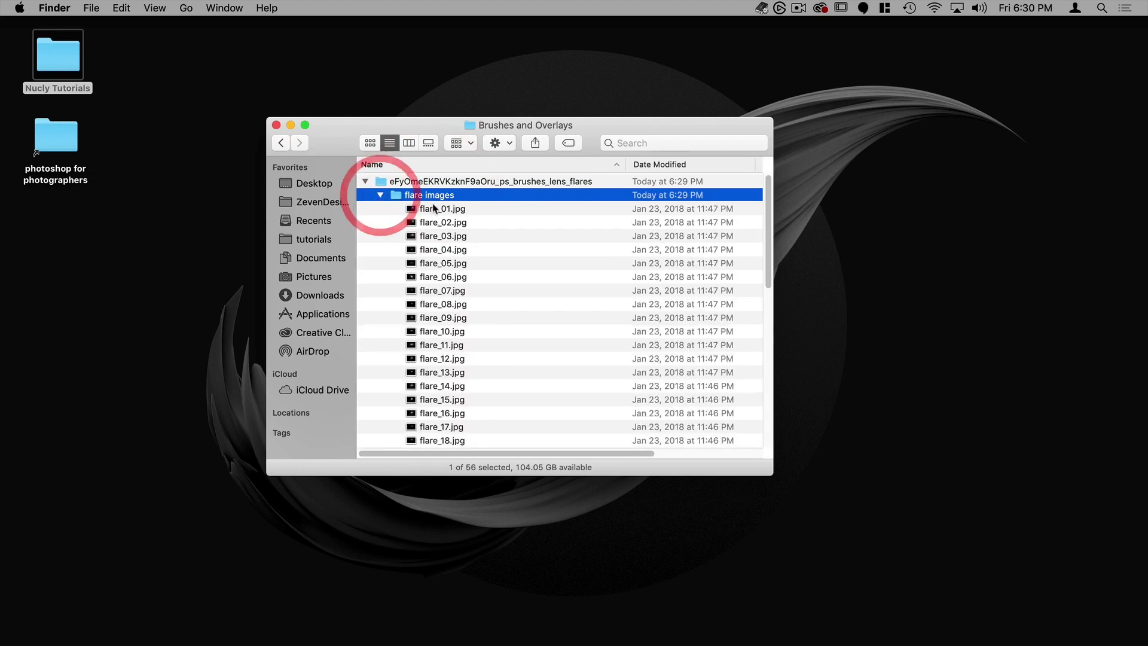
# Quick Look the flares from flare_01.jpg, collapse flare images, and select flares-vol-I-CS5.abr.
pyautogui.click(431, 207)
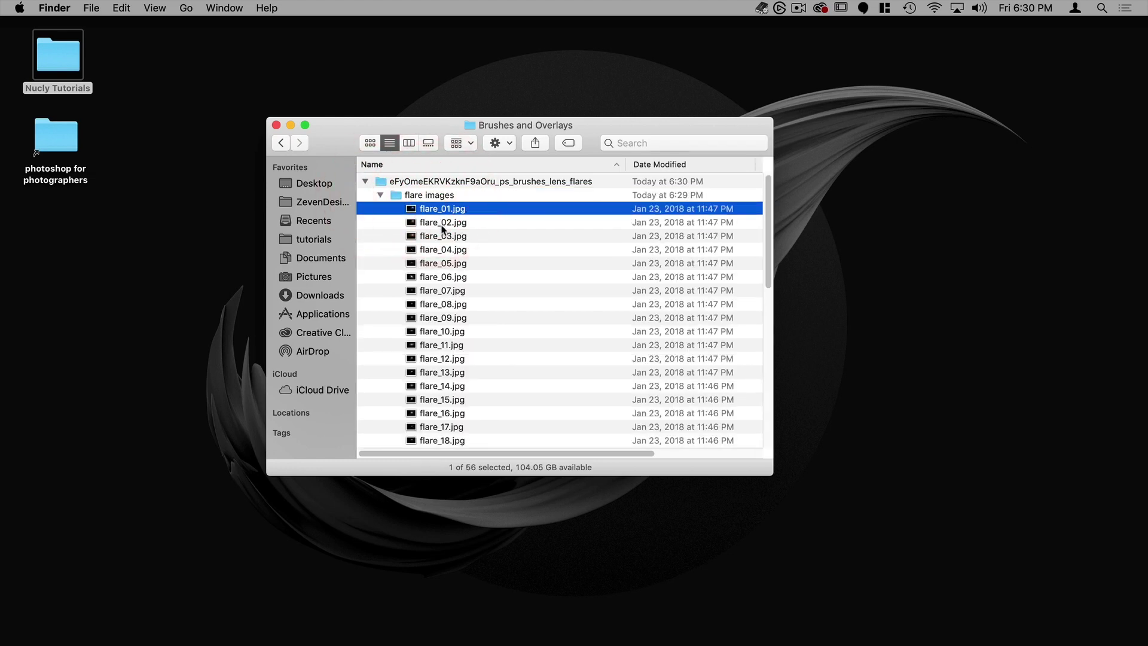
pyautogui.press('space')
pyautogui.press('Down')
pyautogui.press('Down')
pyautogui.press('Down')
pyautogui.press('Down')
pyautogui.press('Down')
pyautogui.press('Down')
pyautogui.press('Down')
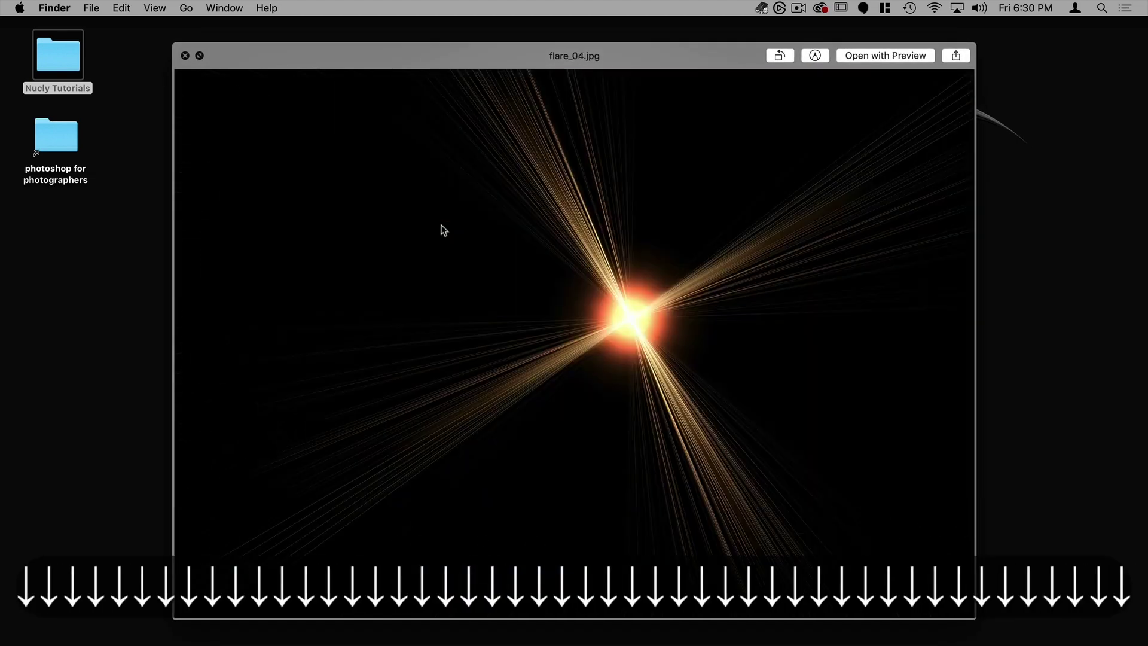
pyautogui.press('Down')
pyautogui.press('Down')
pyautogui.press('Down')
pyautogui.press('Down')
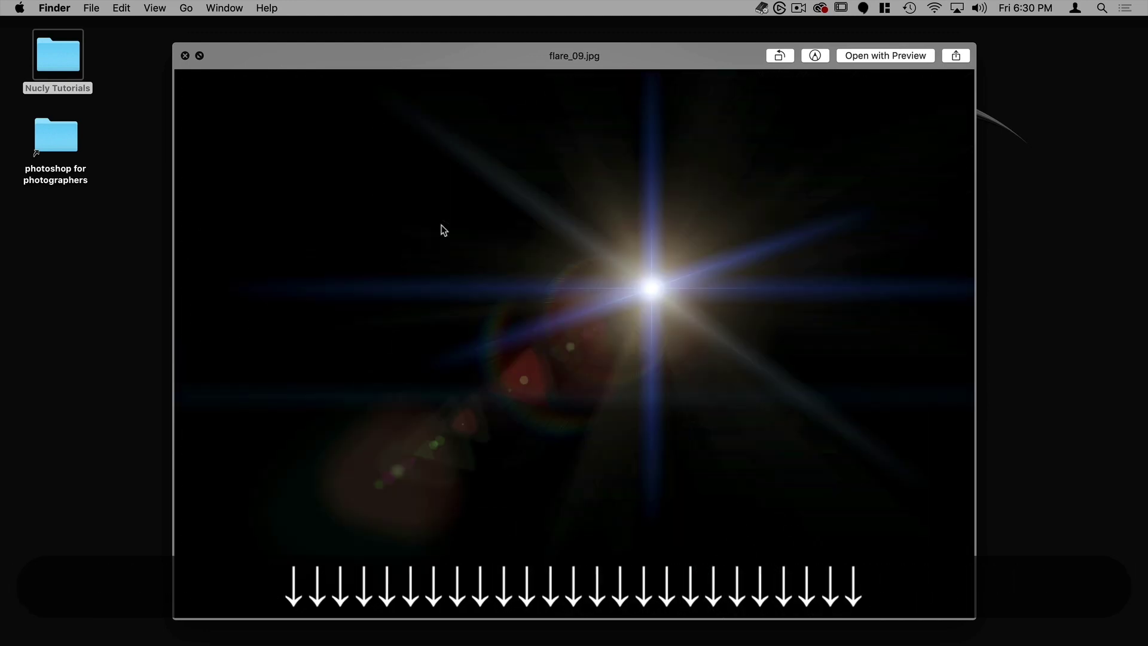
pyautogui.press('Escape')
pyautogui.click(503, 223)
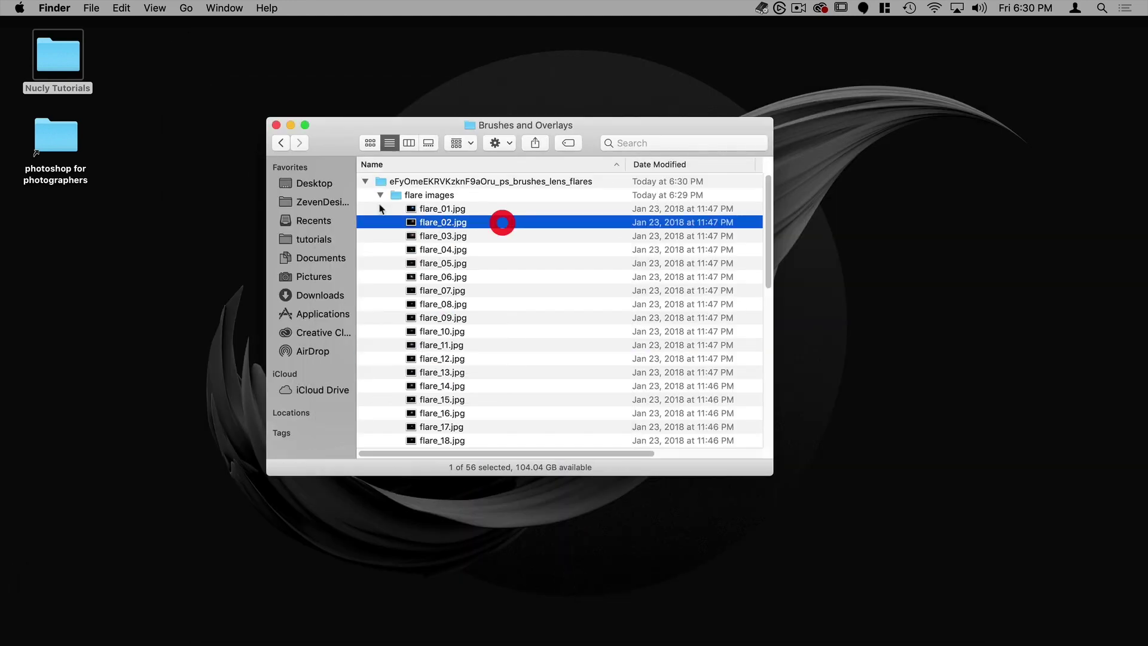
pyautogui.click(380, 195)
pyautogui.click(443, 209)
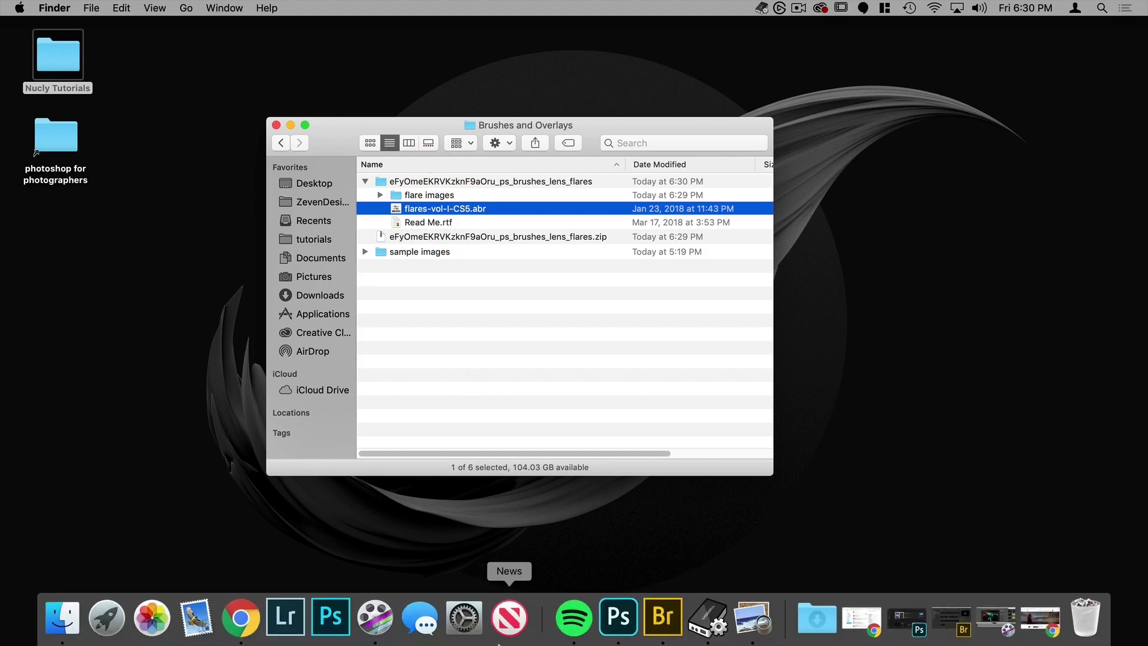
# Switch to Photoshop, leave the Home screen and show the Brushes panel.
pyautogui.click(625, 622)
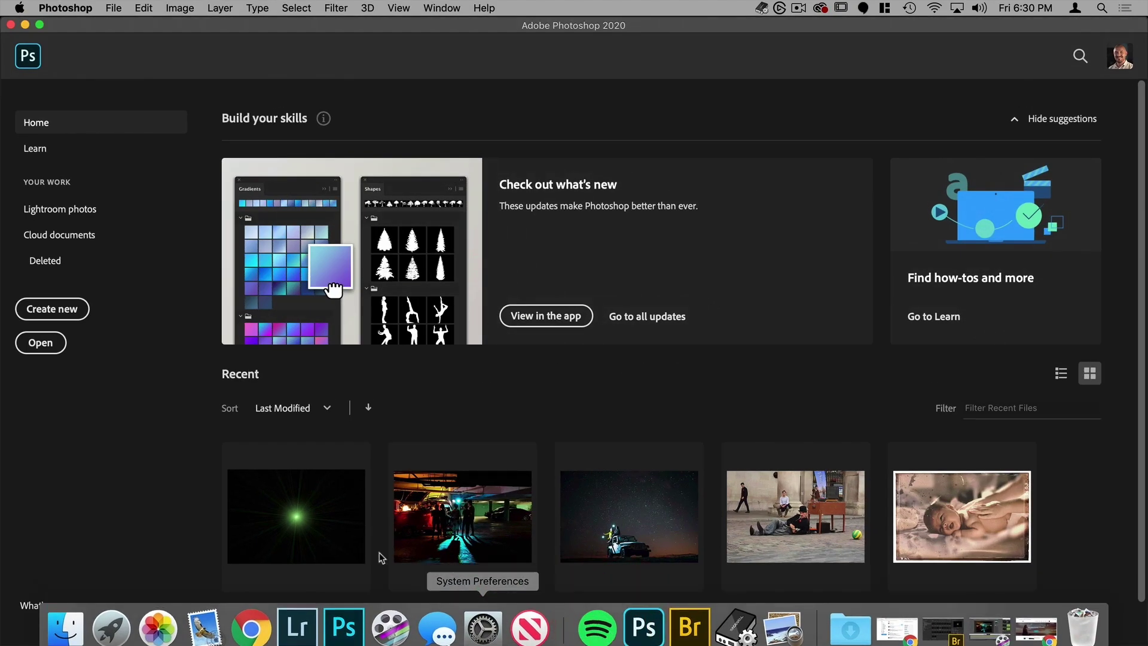
pyautogui.click(33, 59)
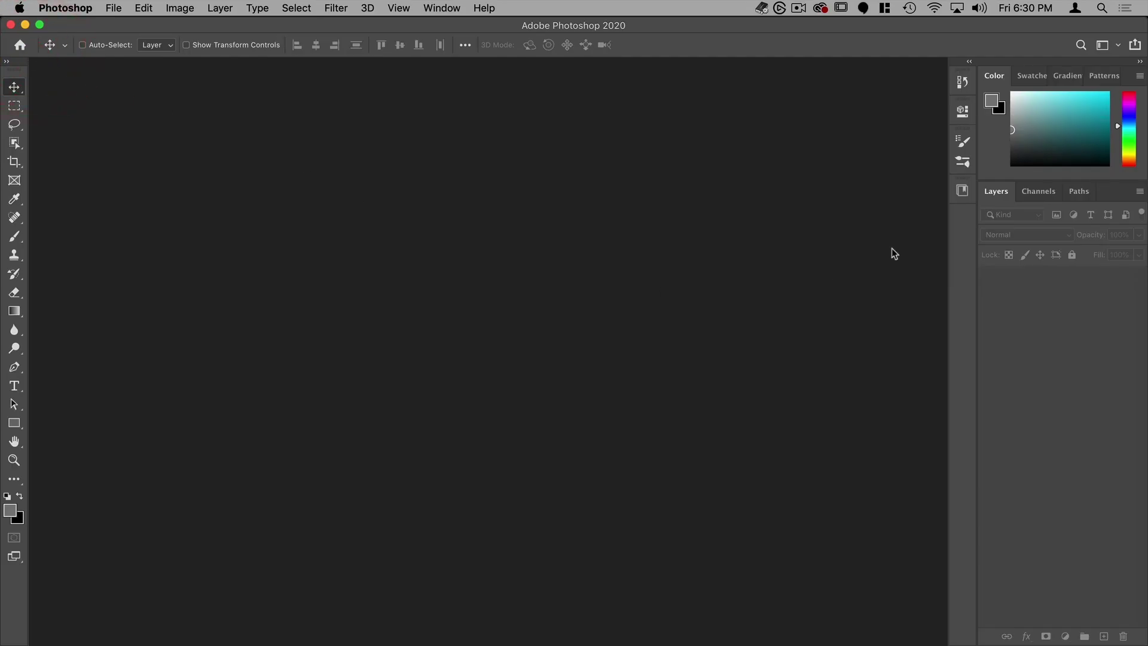
pyautogui.click(441, 8)
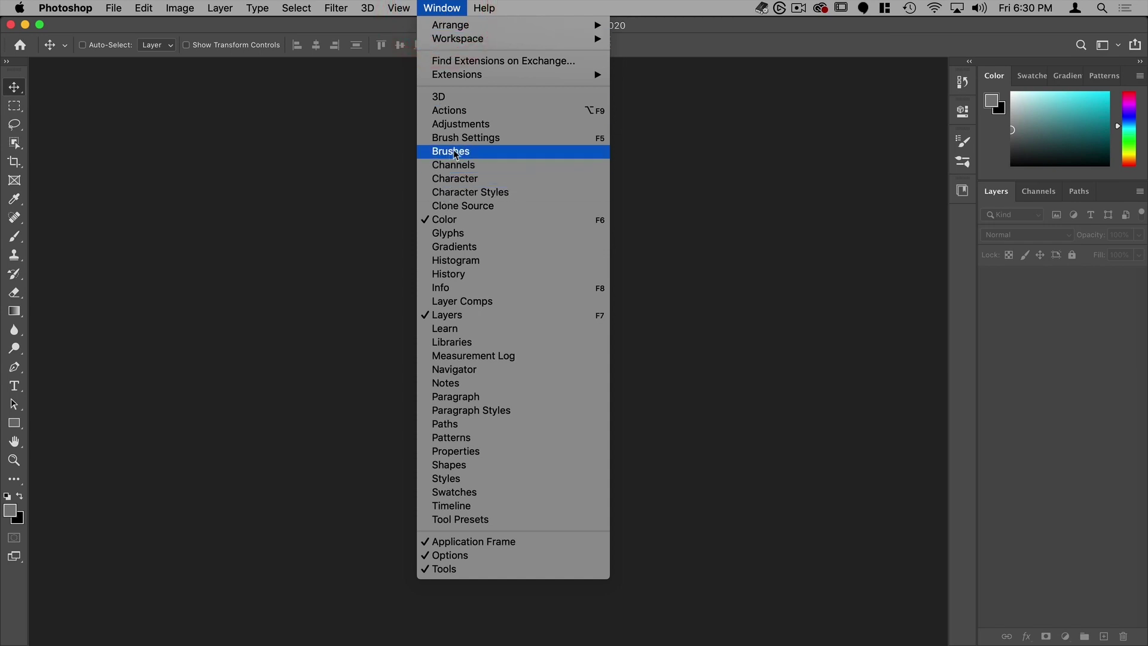
pyautogui.click(476, 156)
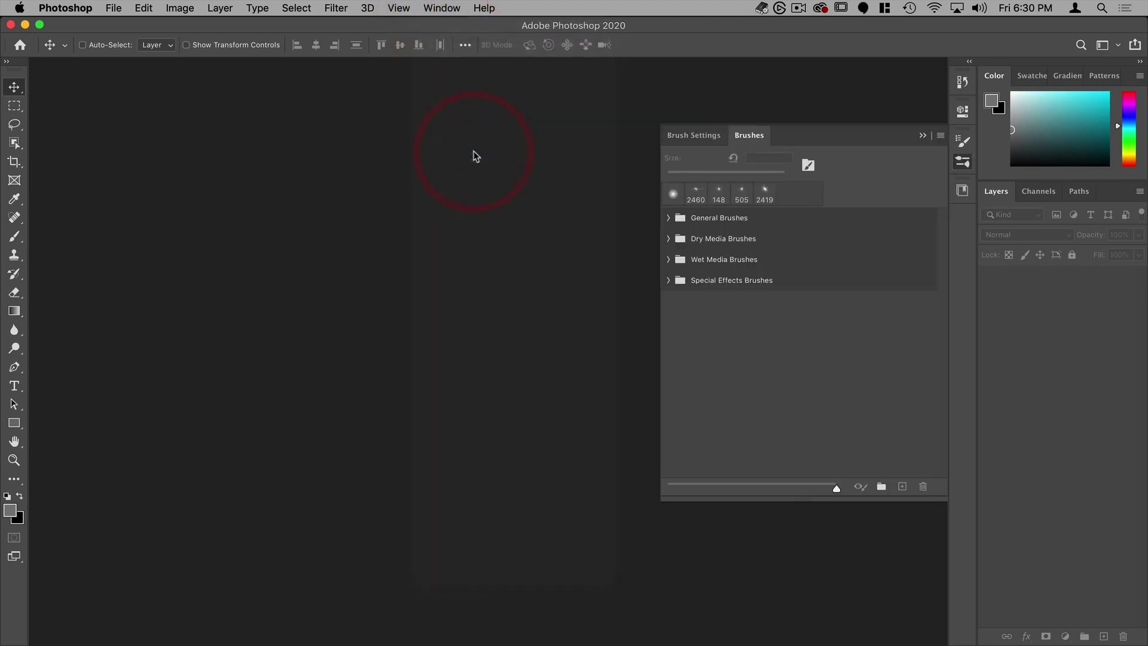
# Import flares-vol-I-CS5.abr and expand its flare 01–34 brush group.
pyautogui.click(941, 138)
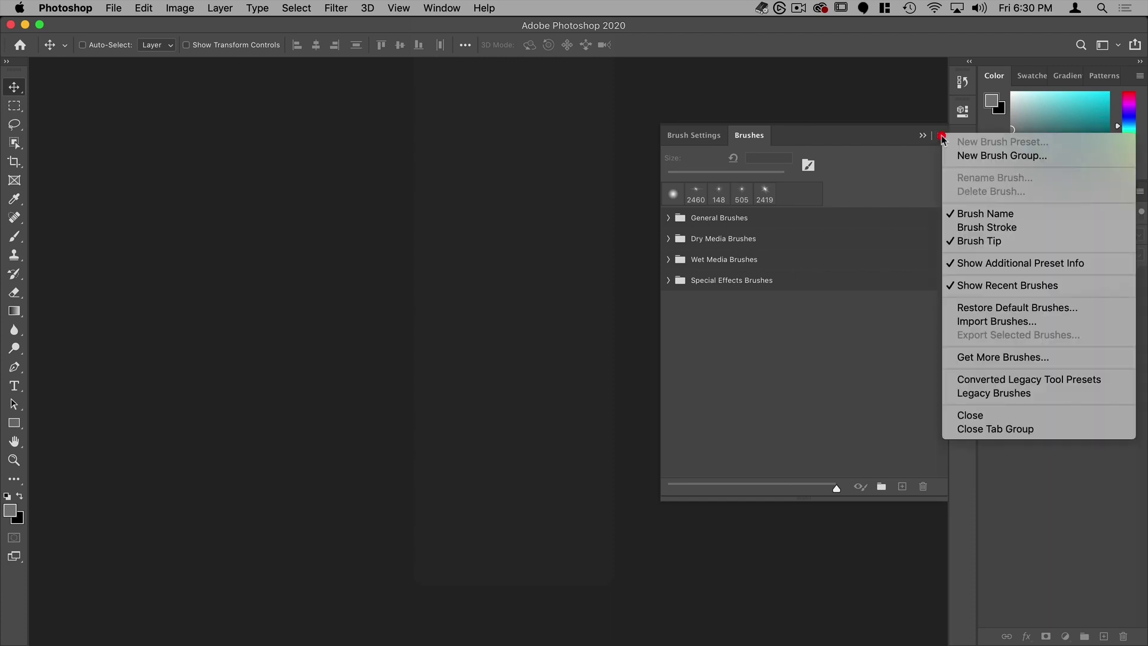
pyautogui.click(979, 323)
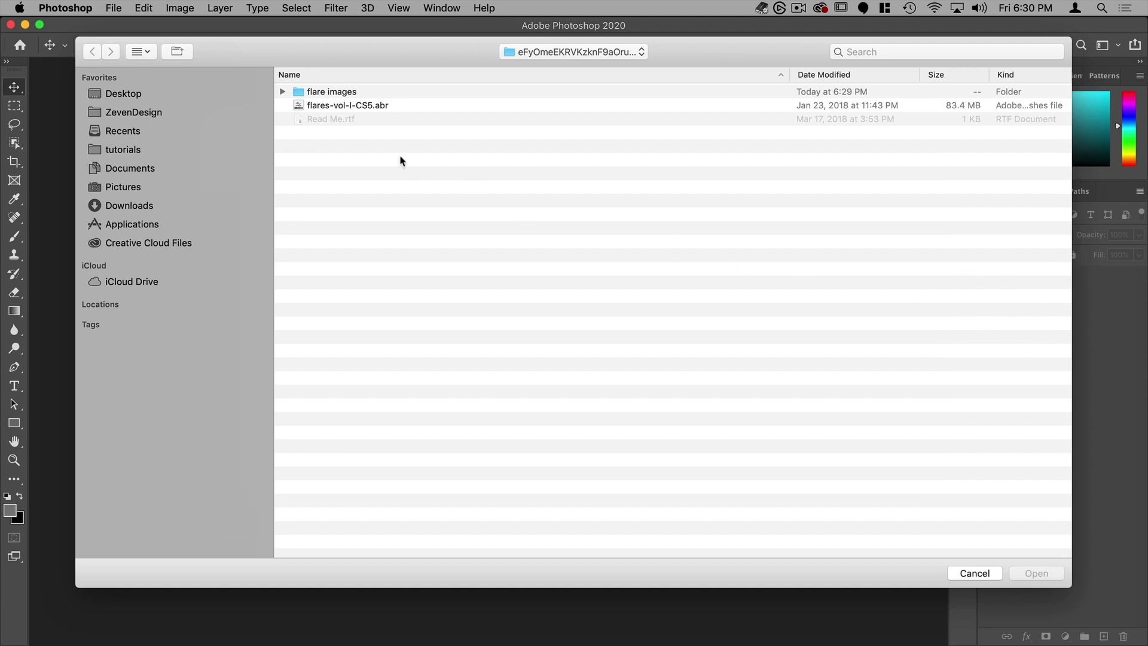
pyautogui.click(340, 106)
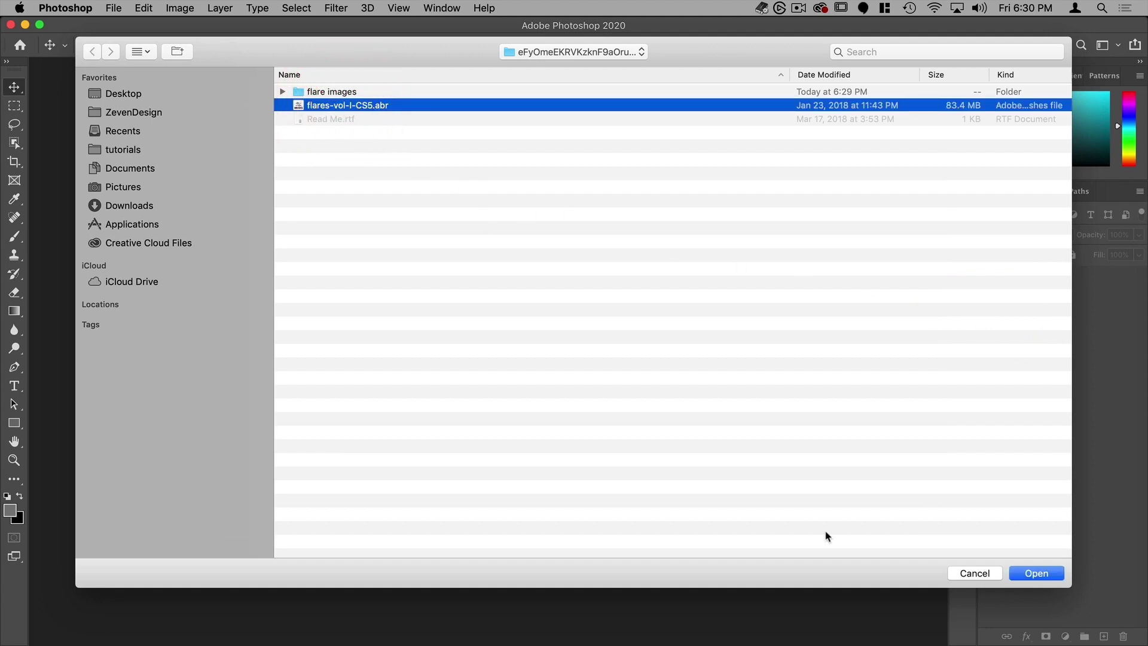
pyautogui.click(1038, 575)
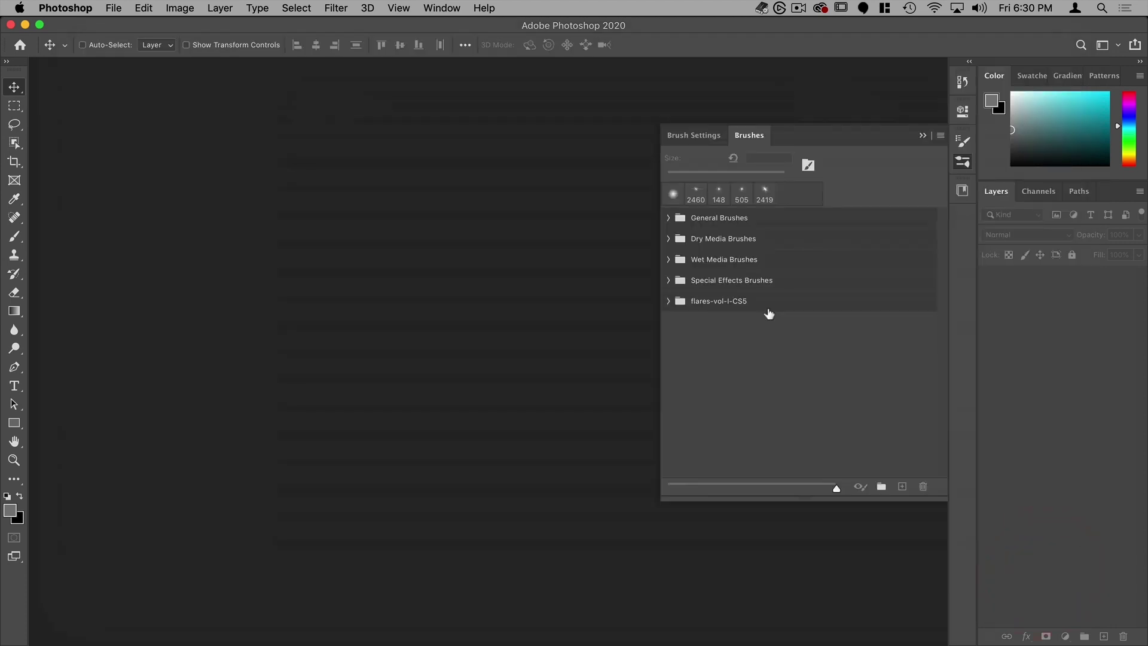
pyautogui.click(668, 302)
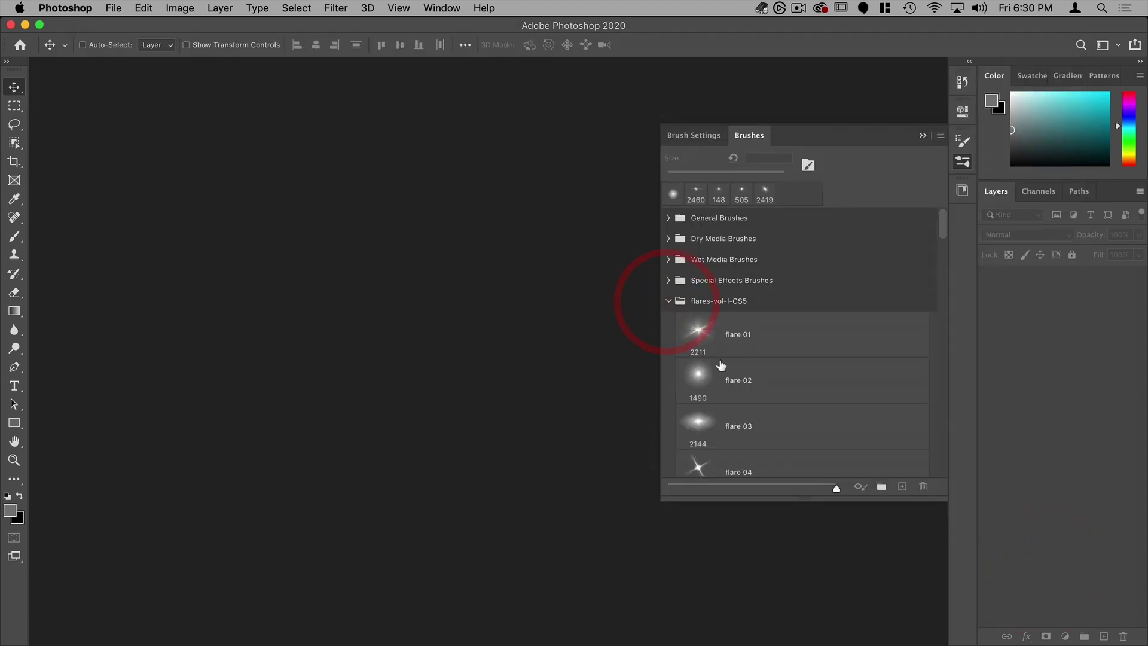
pyautogui.scroll(-10, 731, 441)
pyautogui.scroll(10, 906, 324)
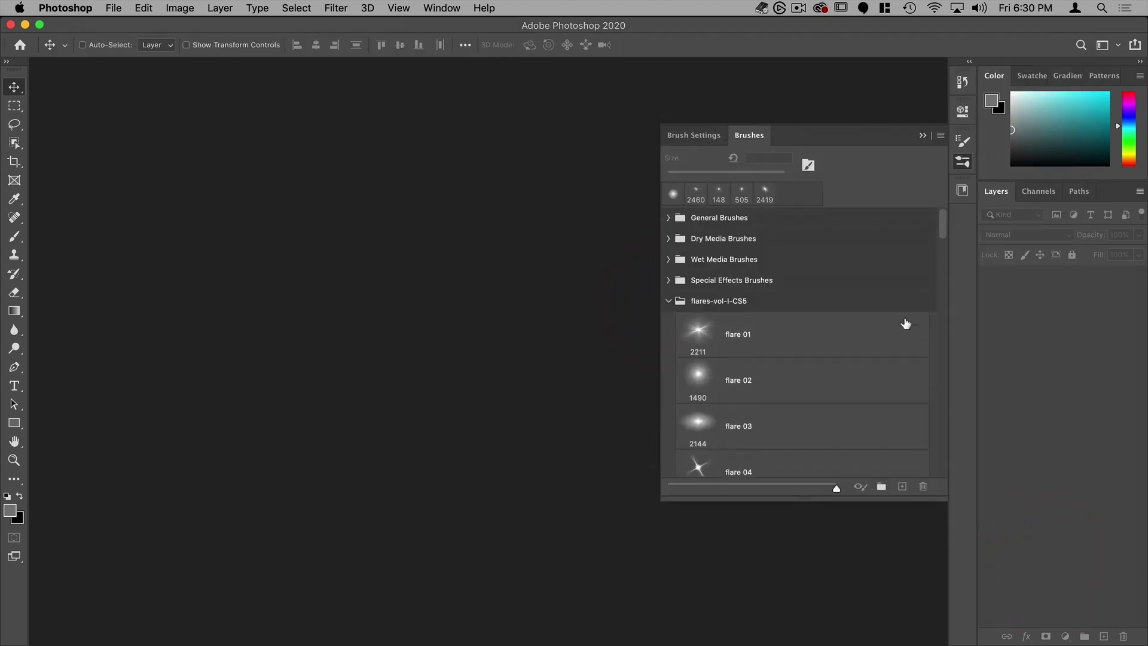
# Turn Brush Stroke previews on, then back off, and scroll the brush list.
pyautogui.click(941, 137)
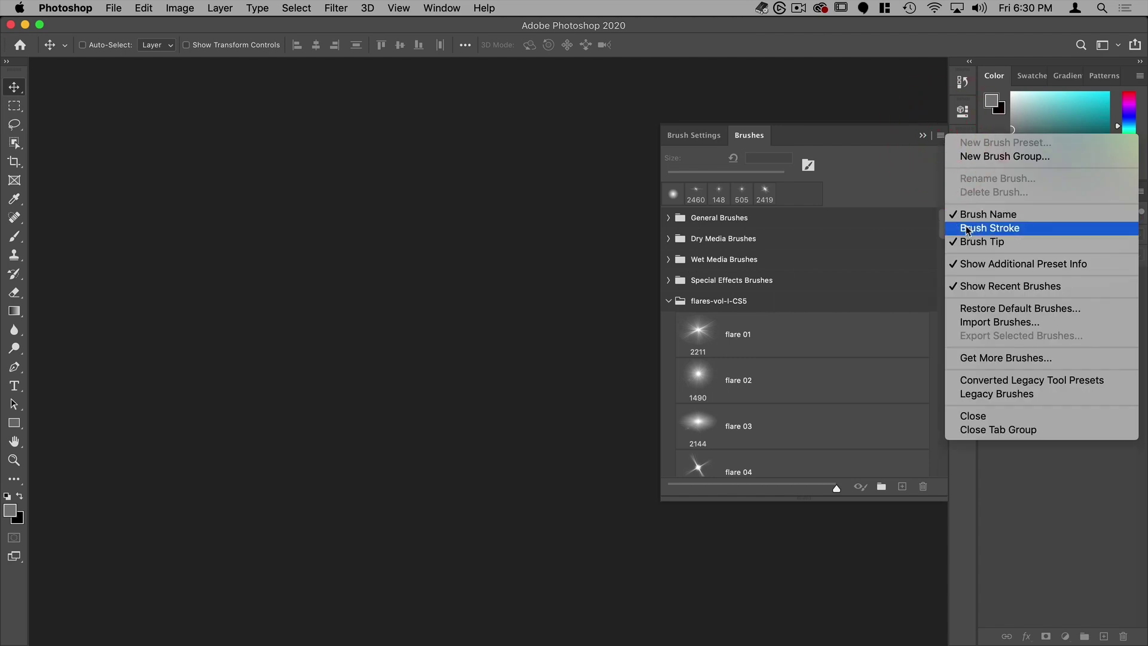
pyautogui.click(990, 228)
pyautogui.click(939, 135)
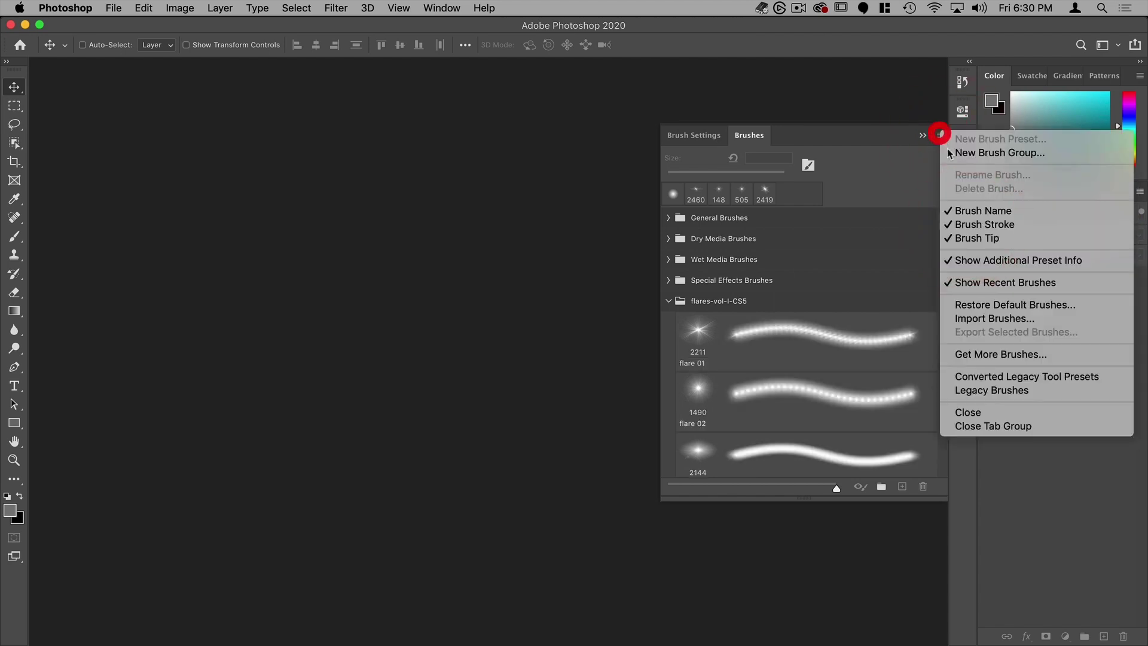
pyautogui.click(972, 226)
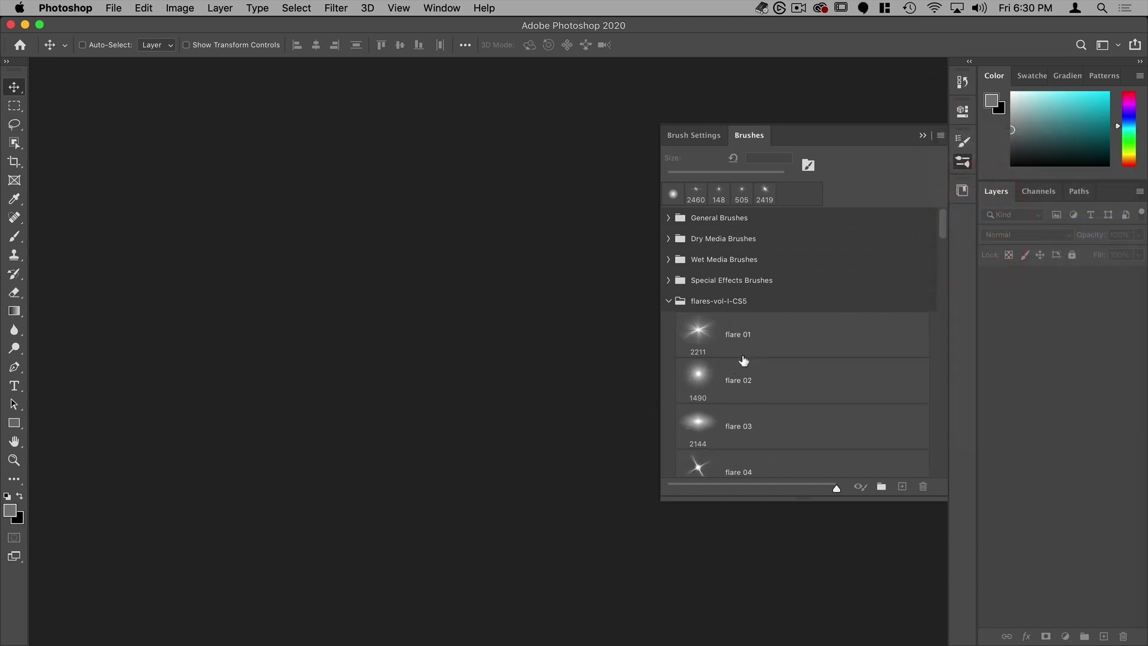
pyautogui.scroll(-15, 709, 372)
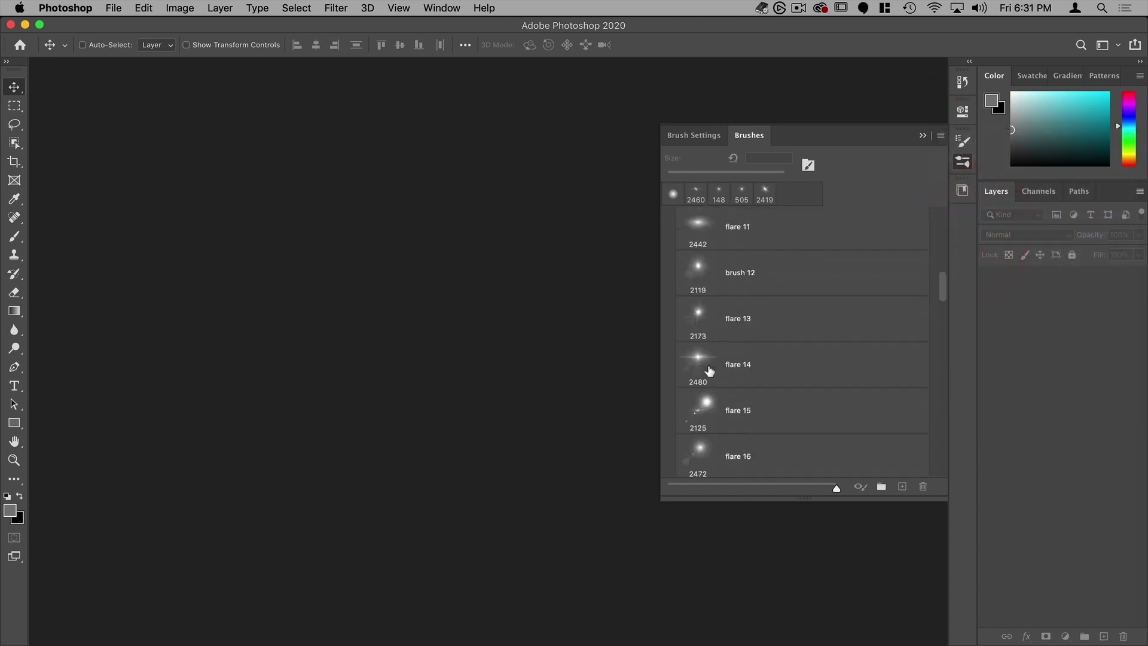
pyautogui.scroll(-15, 709, 371)
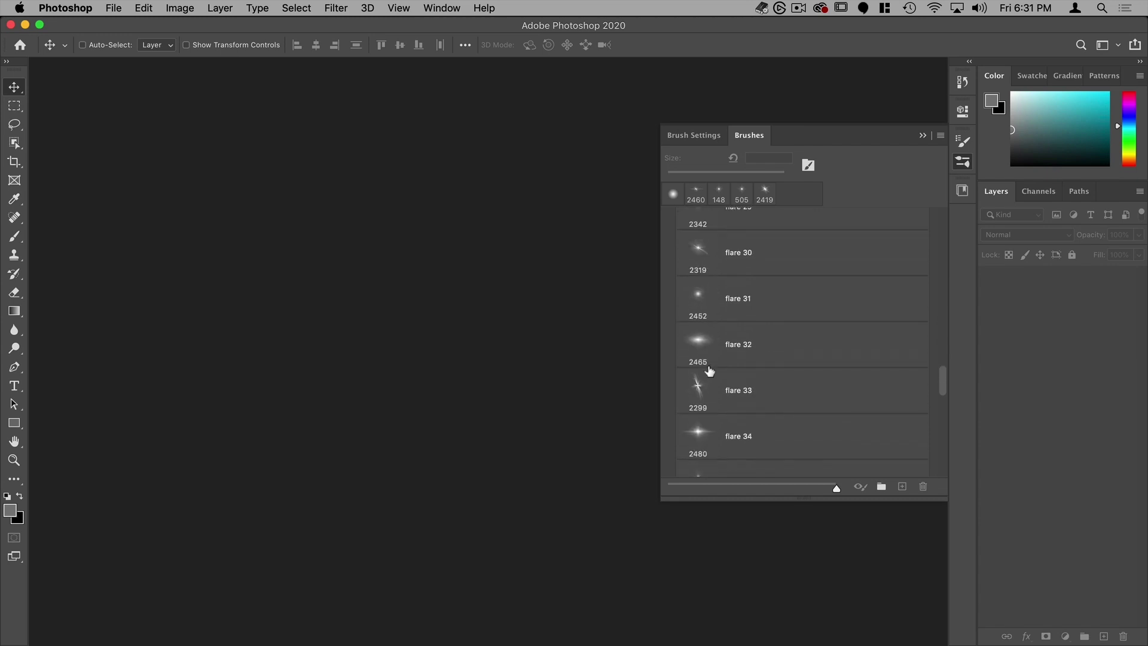
pyautogui.scroll(20, 709, 371)
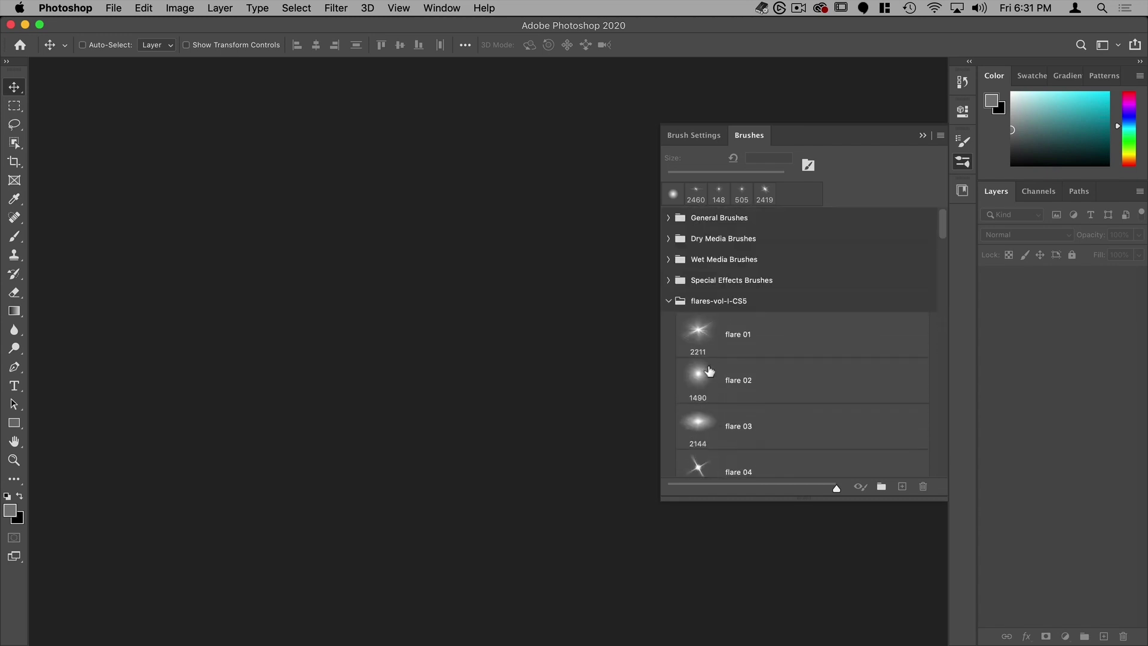
# Open alex-bertha-AiEBUoffB6g-unsplash.jpg and choose the flare 46 brush at 2355 px.
pyautogui.click(120, 9)
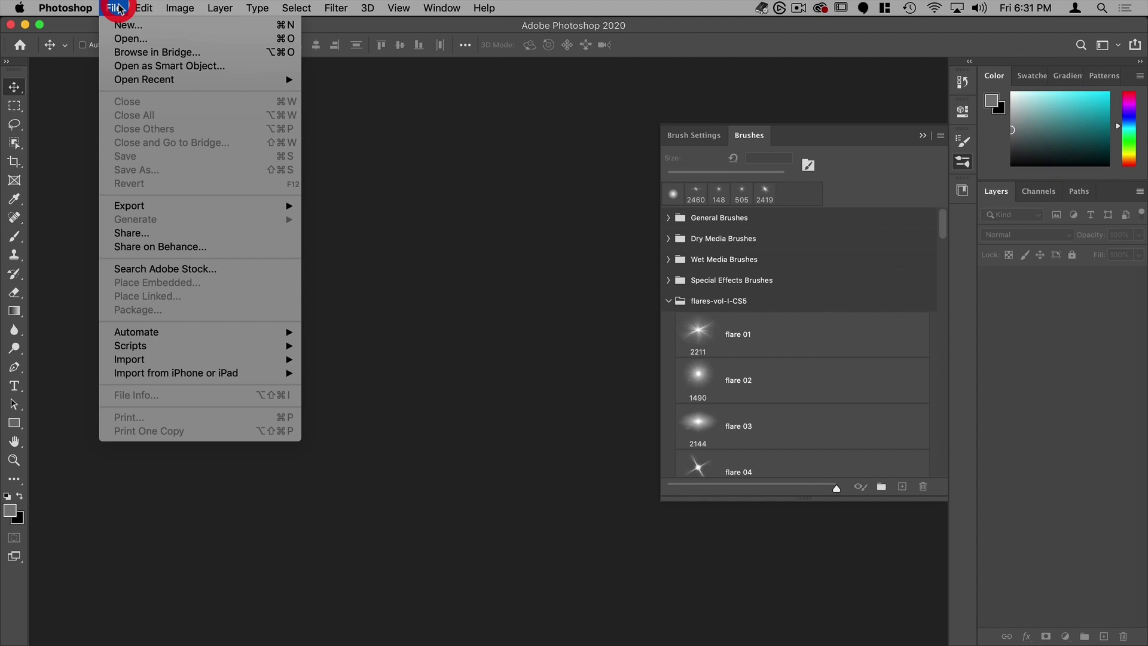
pyautogui.click(123, 38)
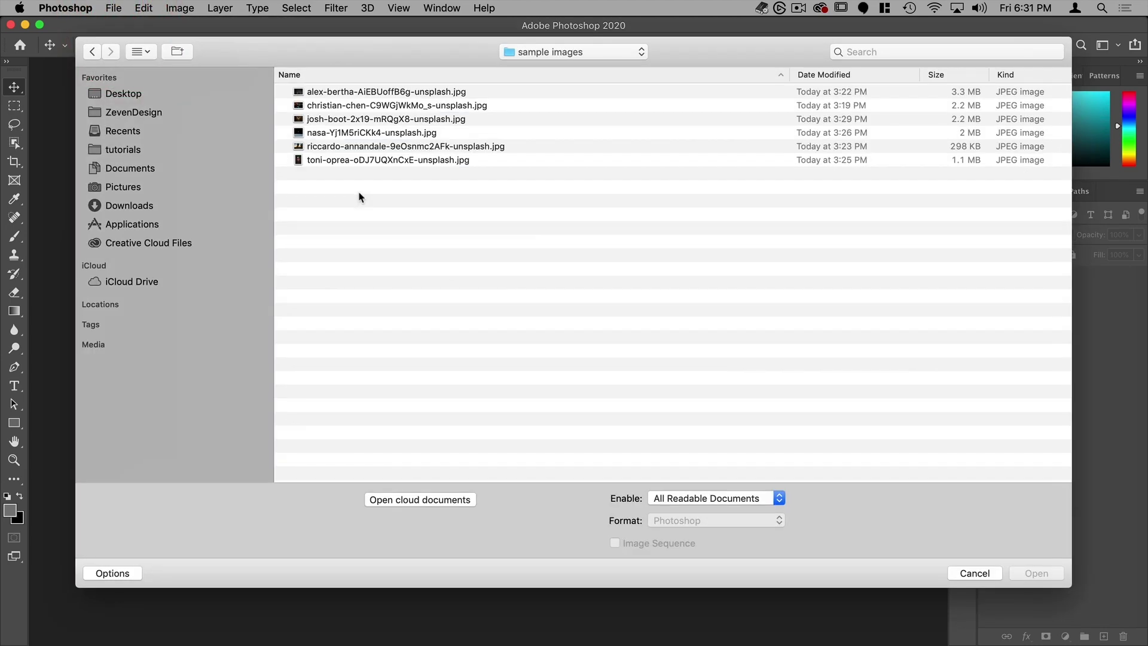
pyautogui.doubleClick(336, 94)
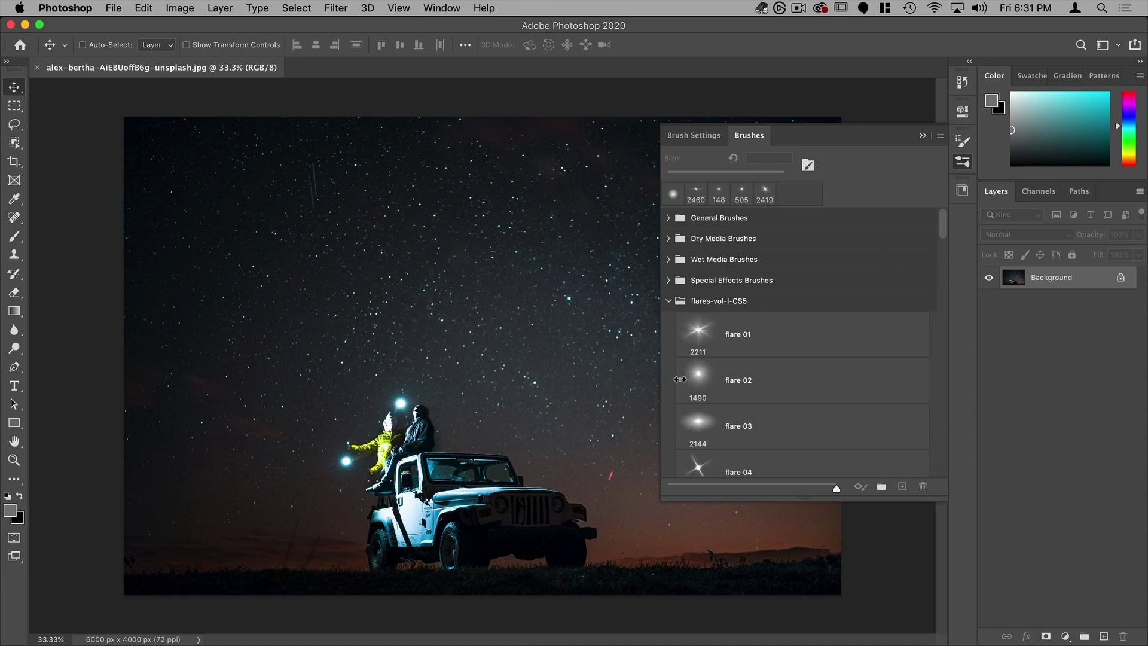
pyautogui.scroll(-15, 728, 387)
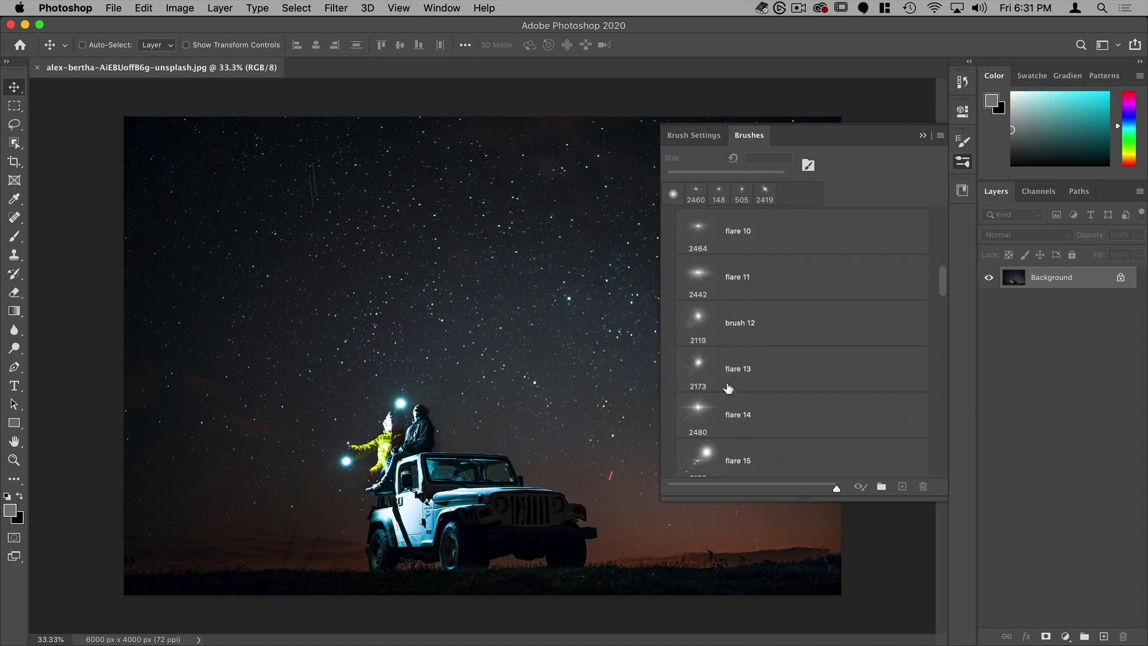
pyautogui.scroll(-15, 728, 388)
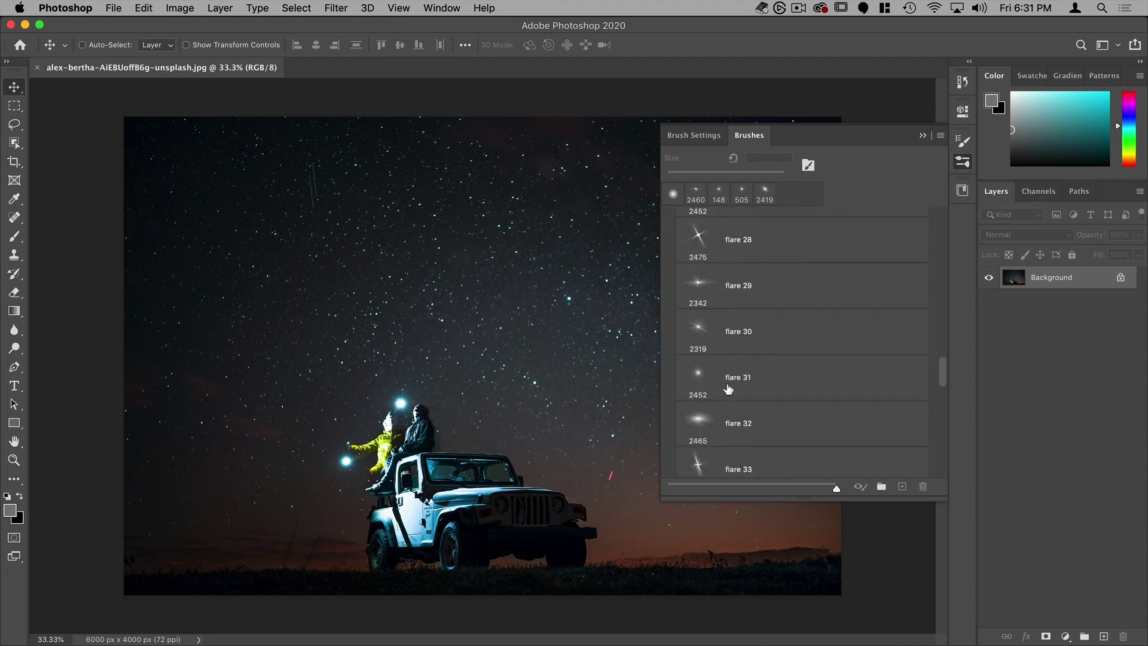
pyautogui.scroll(-10, 729, 388)
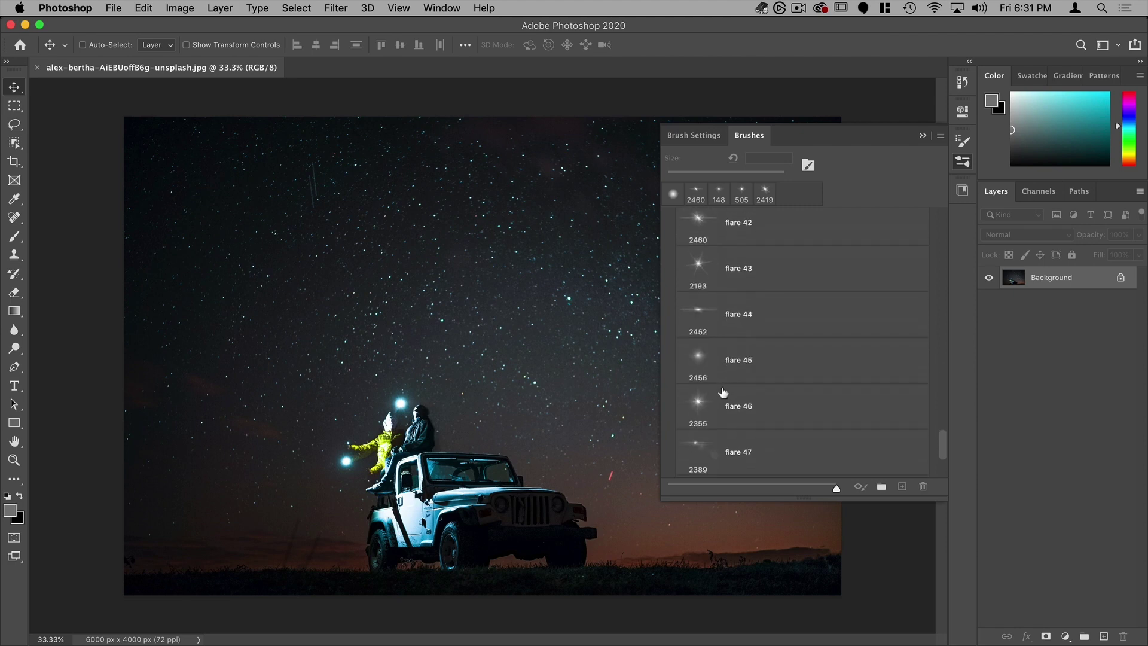
pyautogui.click(698, 404)
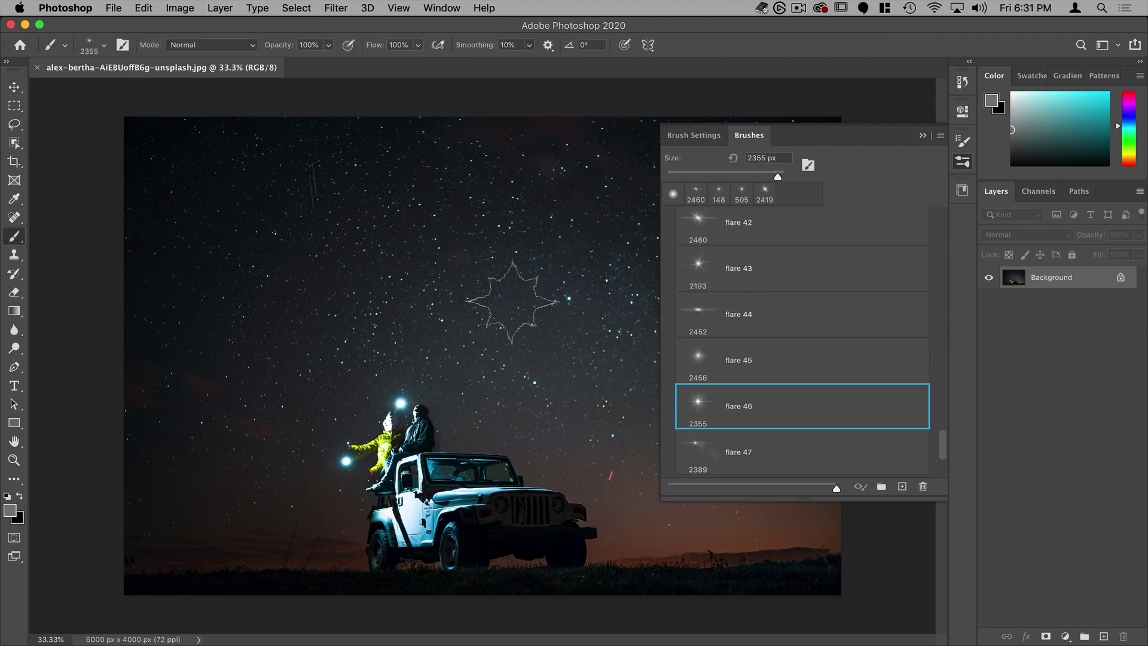
# Add a new layer named stars and set the foreground to white sampled from a star.
pyautogui.click(962, 163)
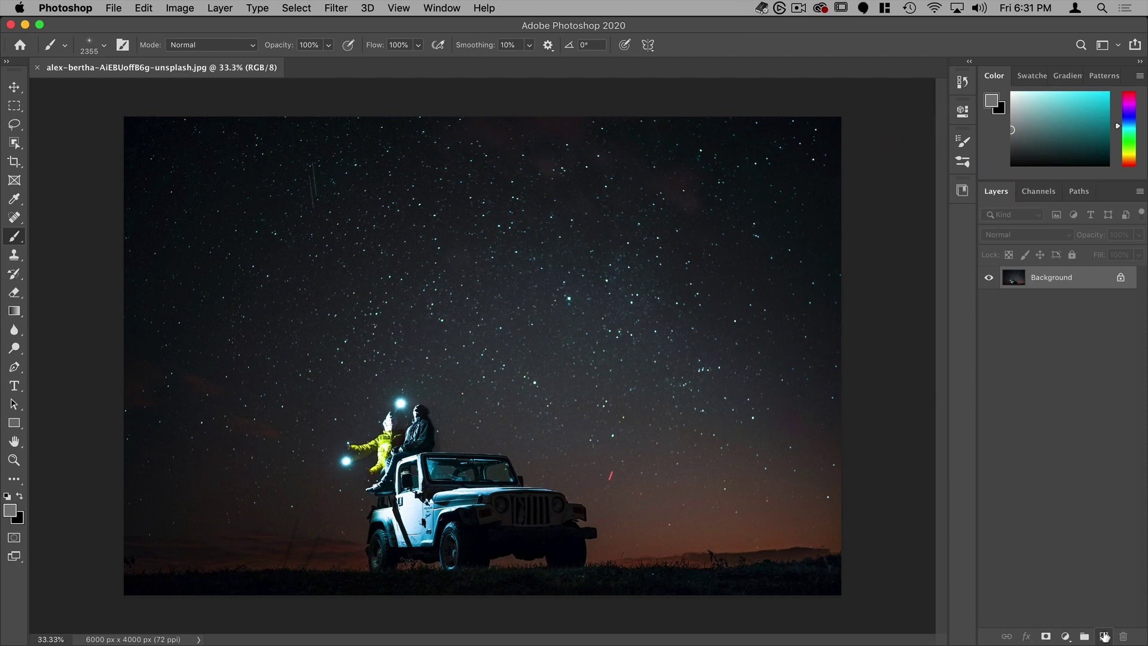
pyautogui.click(1105, 636)
pyautogui.doubleClick(1043, 276)
pyautogui.write('sta')
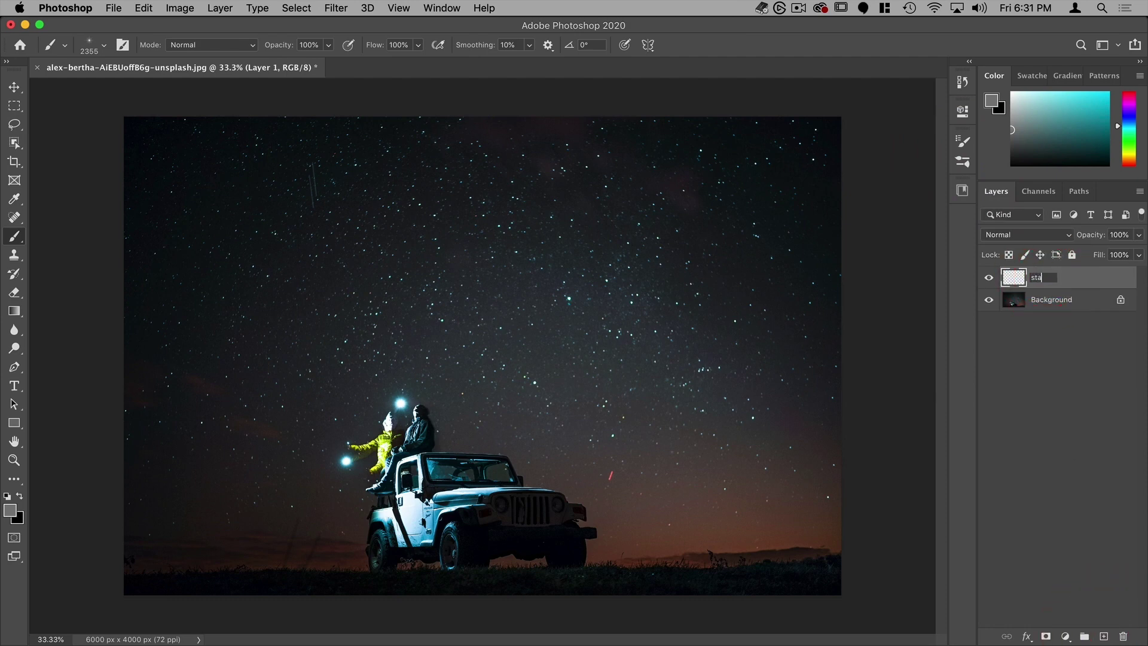
pyautogui.write('rs')
pyautogui.press('Return')
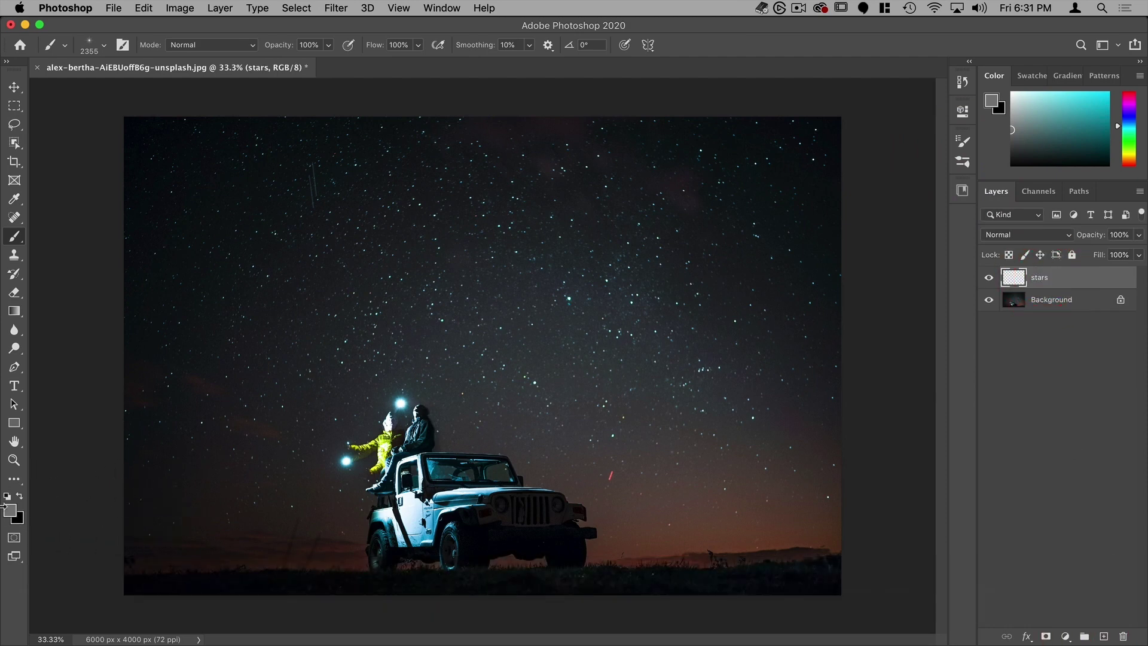
pyautogui.click(10, 510)
pyautogui.click(376, 213)
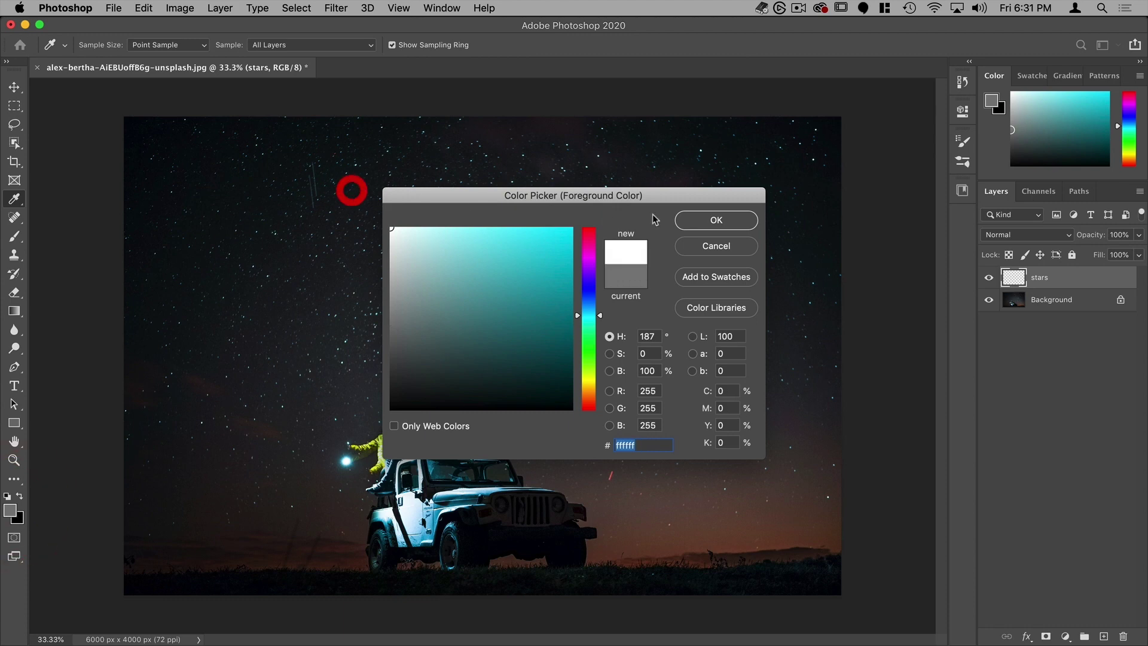
pyautogui.click(716, 219)
# Stamp stars across the sky, resizing the brush from about 291 px to 519 px and larger.
pyautogui.moveTo(551, 240); pyautogui.dragTo(486, 251)
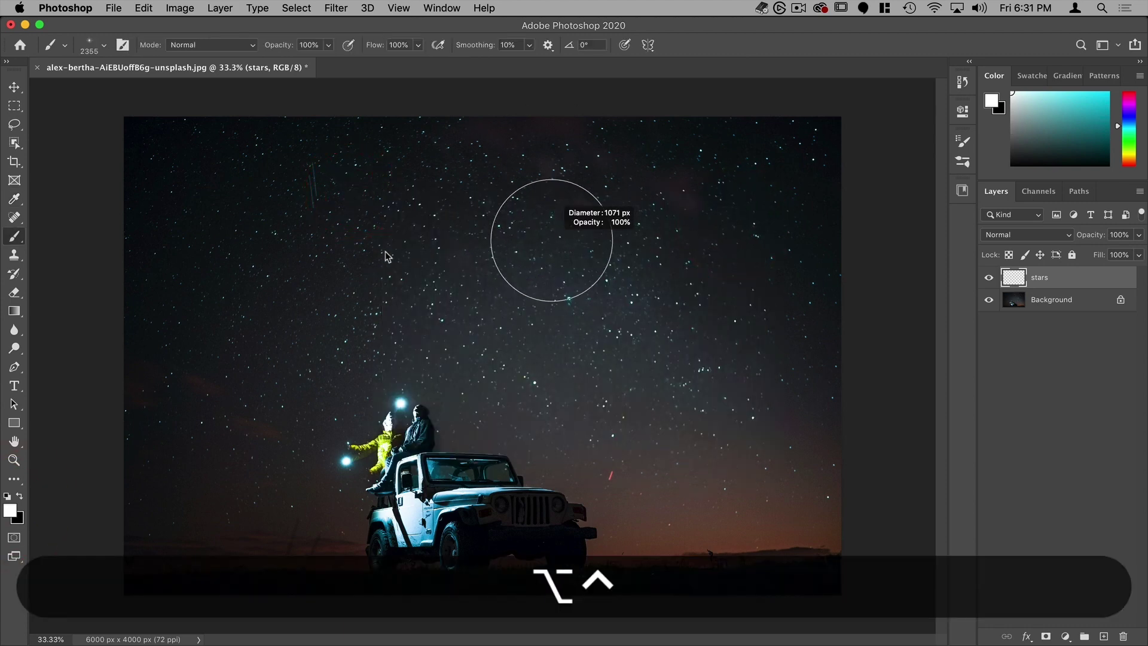
pyautogui.moveTo(387, 256)
pyautogui.mouseDown()
pyautogui.moveTo(281, 261)
pyautogui.moveTo(346, 261)
pyautogui.mouseUp()
pyautogui.click(569, 298)
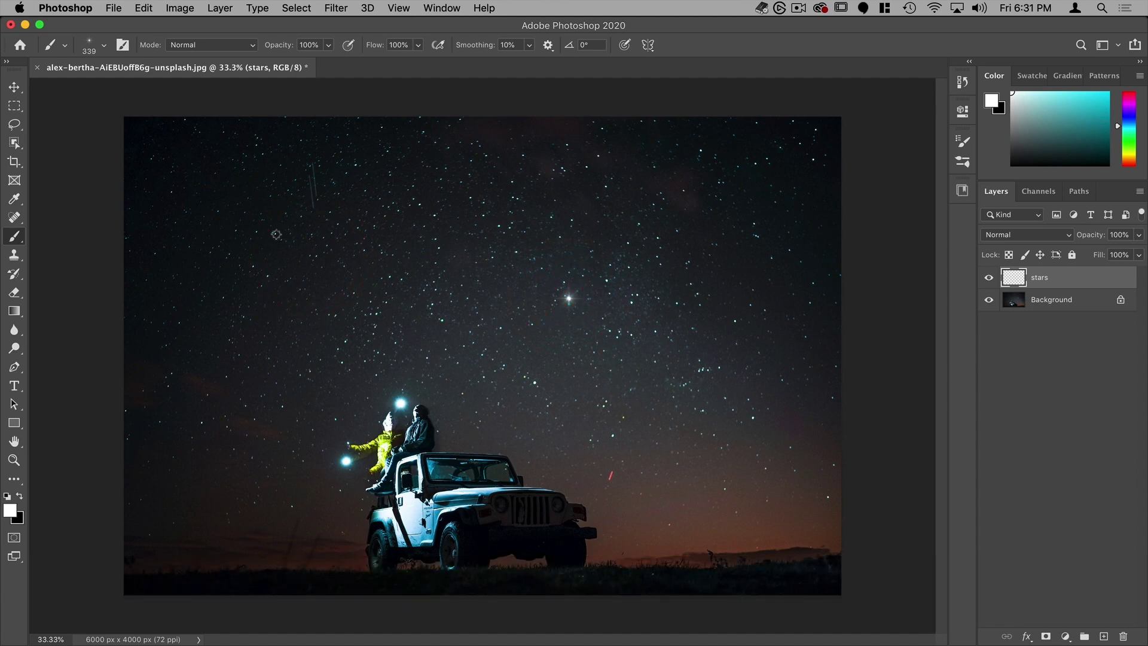
pyautogui.moveTo(448, 259); pyautogui.dragTo(474, 257)
pyautogui.click(754, 223)
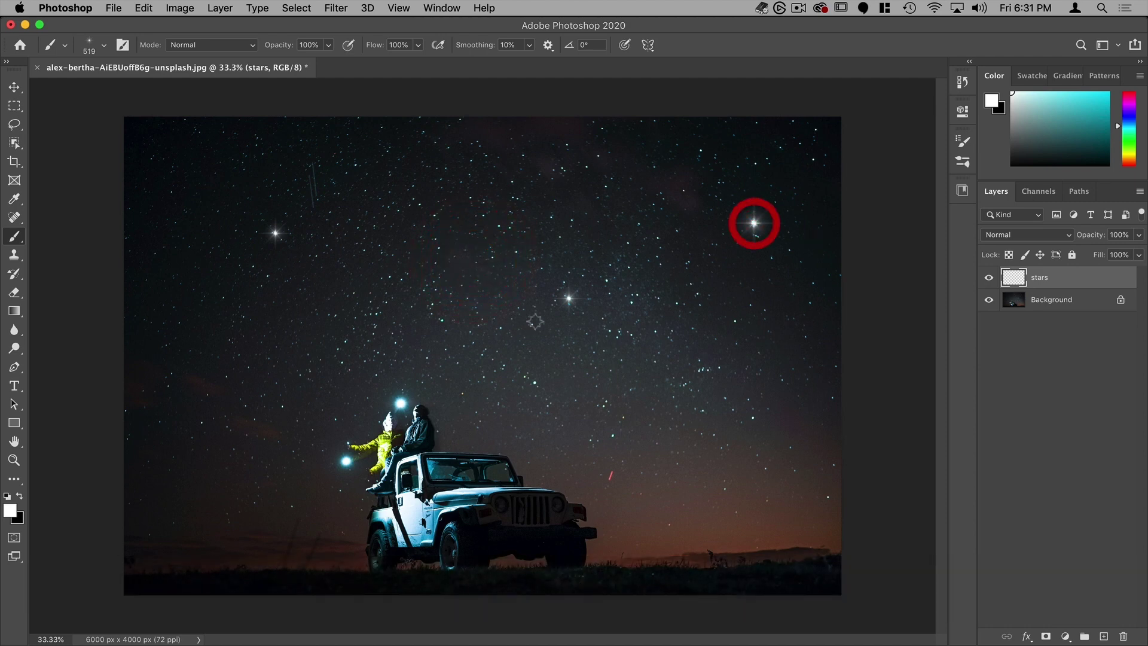
pyautogui.moveTo(404, 293); pyautogui.dragTo(446, 289)
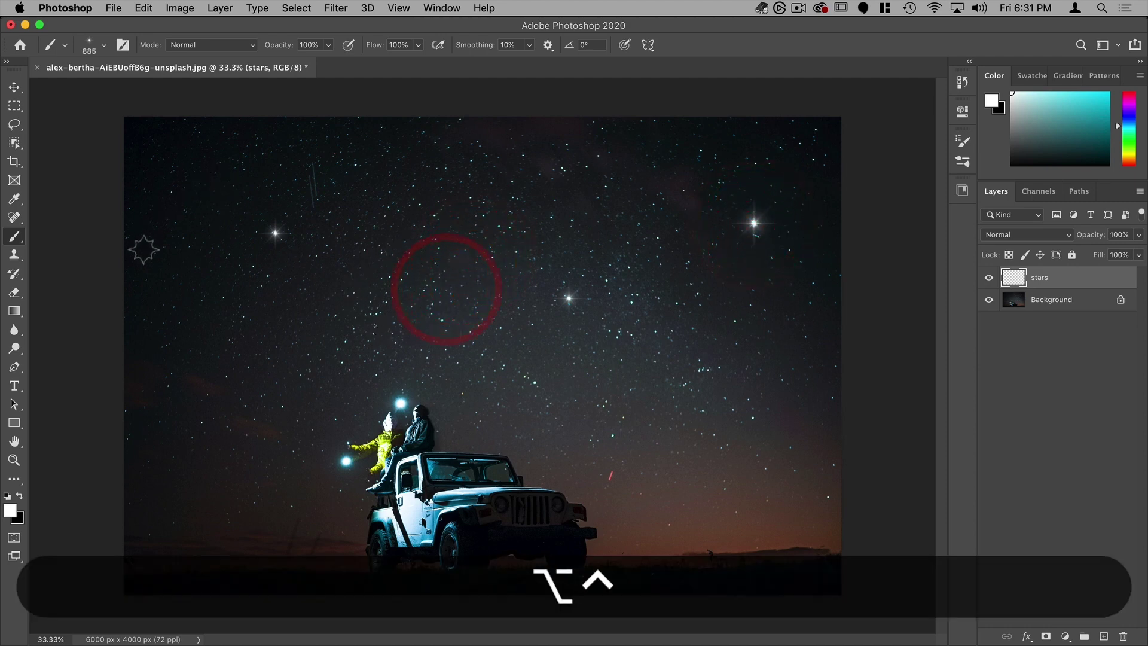
pyautogui.click(514, 181)
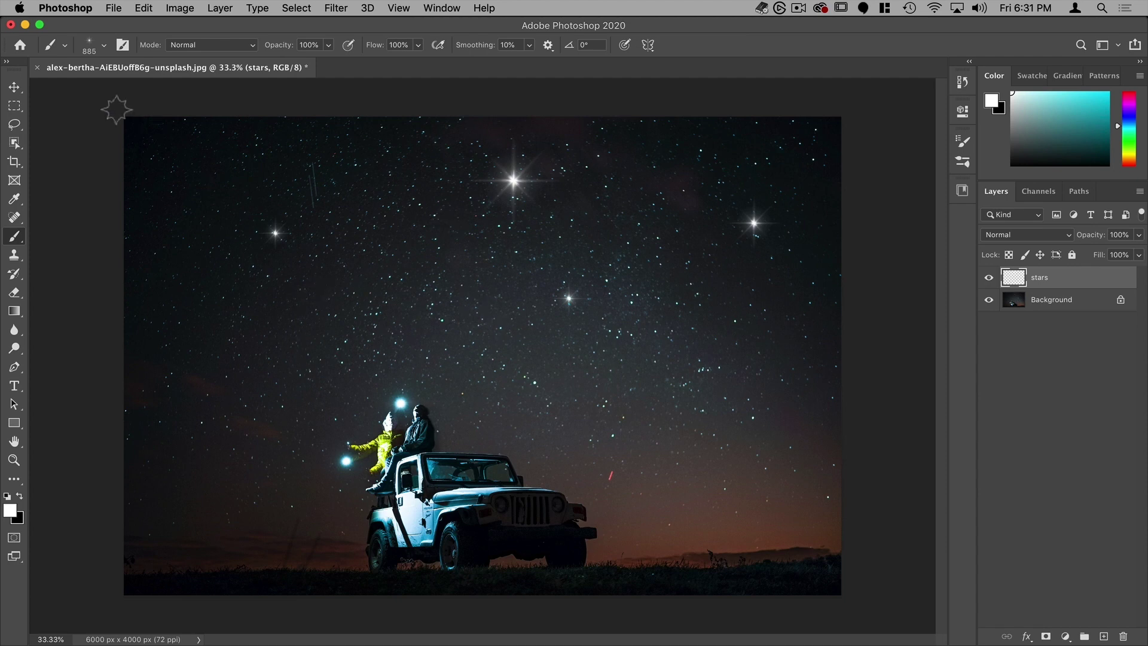
# Close the star photo with Don't Save and open christian-chen-C9WGjWkMo_s-unsplash.jpg.
pyautogui.click(38, 68)
pyautogui.click(514, 233)
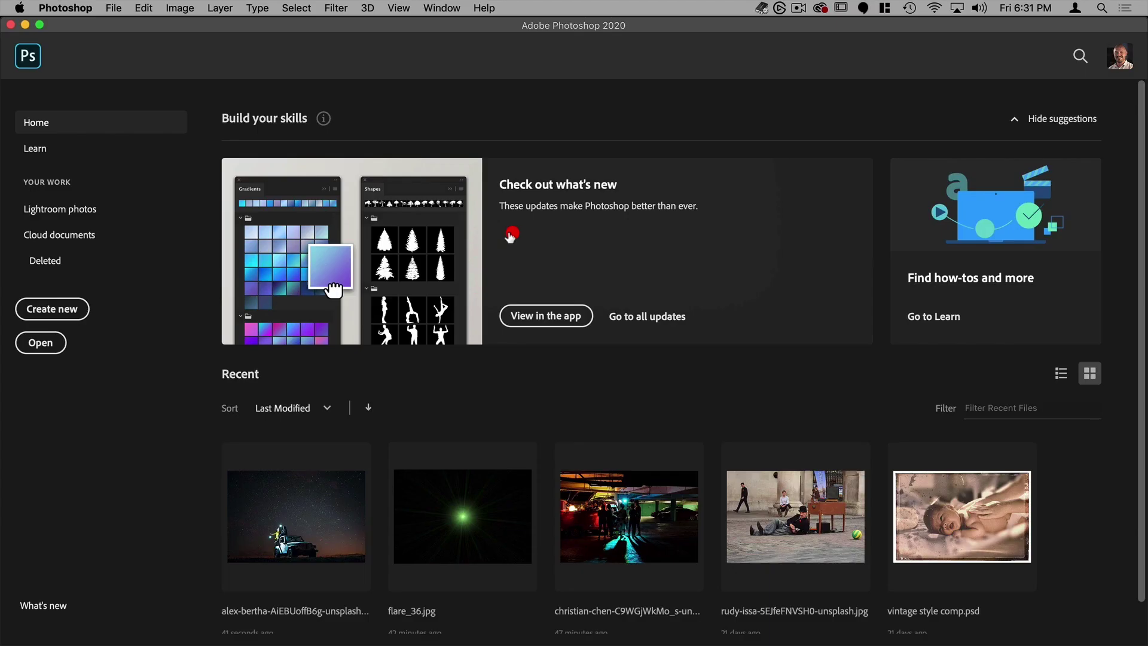
pyautogui.click(113, 7)
pyautogui.click(116, 33)
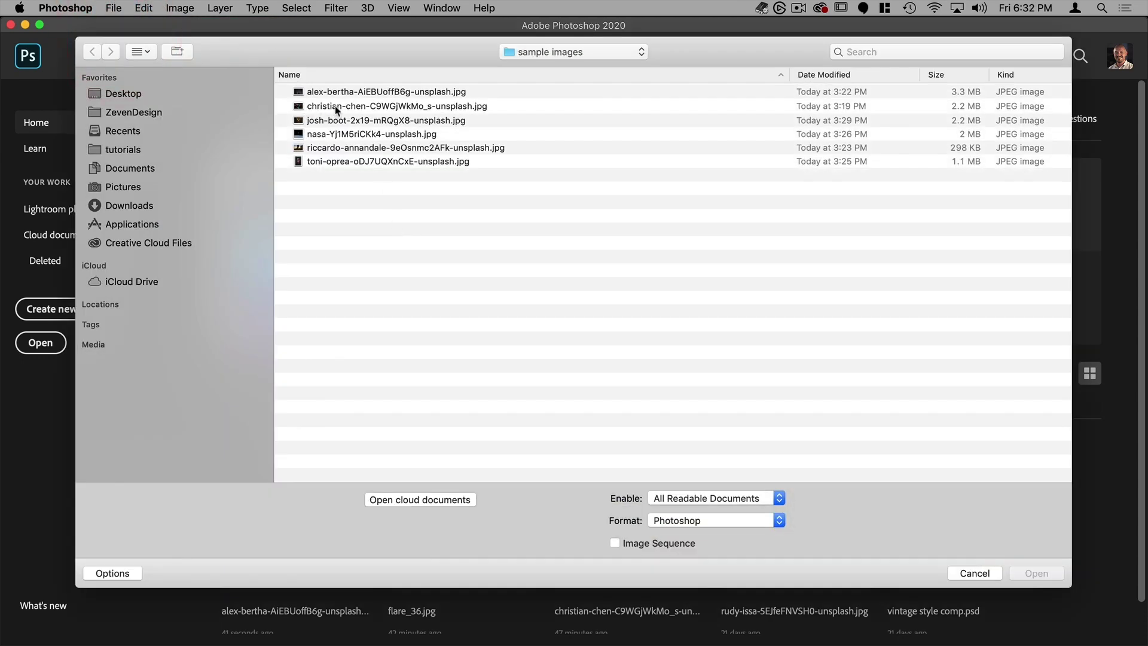
pyautogui.doubleClick(337, 110)
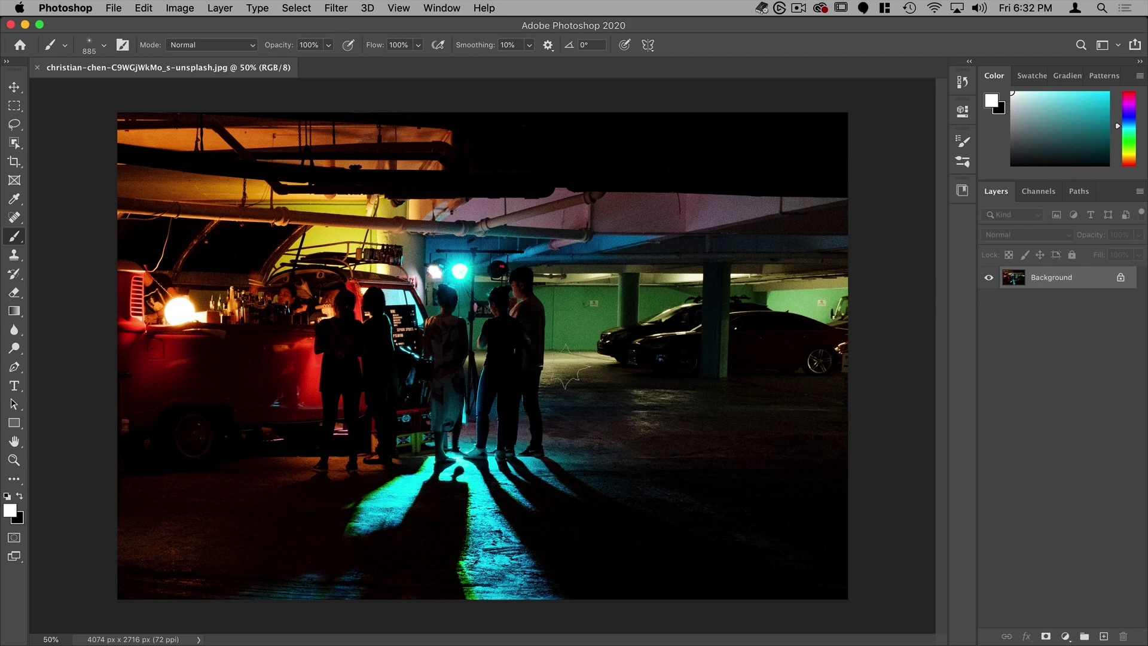
# Open Finder to the flare images folder listing its 50 flare JPGs.
pyautogui.moveTo(158, 616)
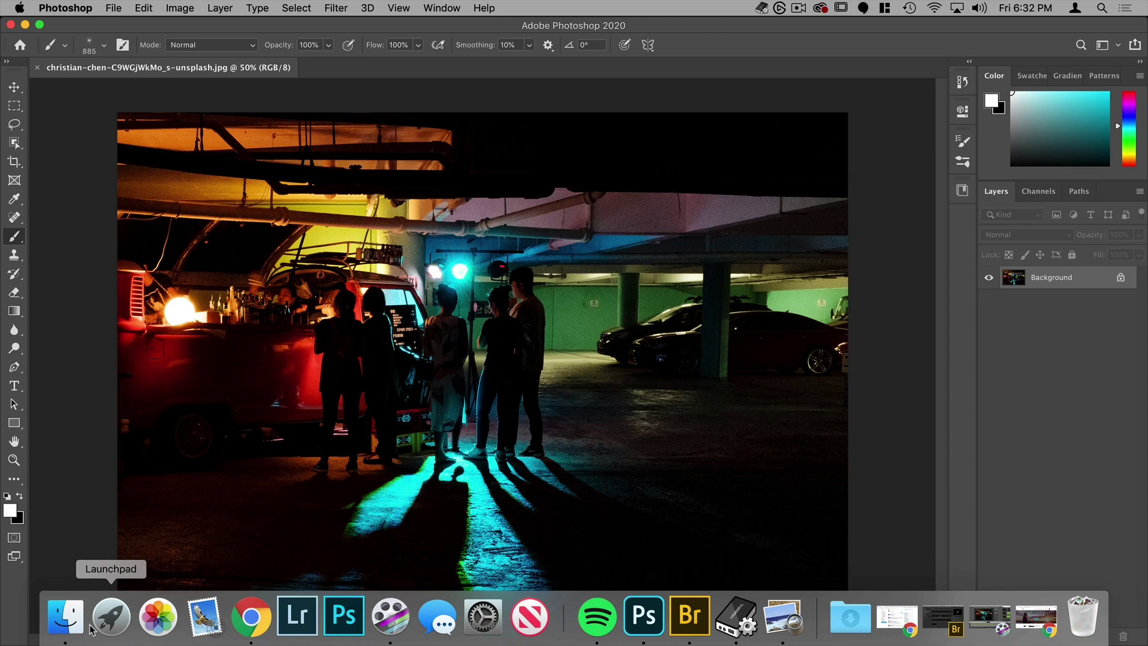
pyautogui.click(70, 616)
pyautogui.doubleClick(413, 195)
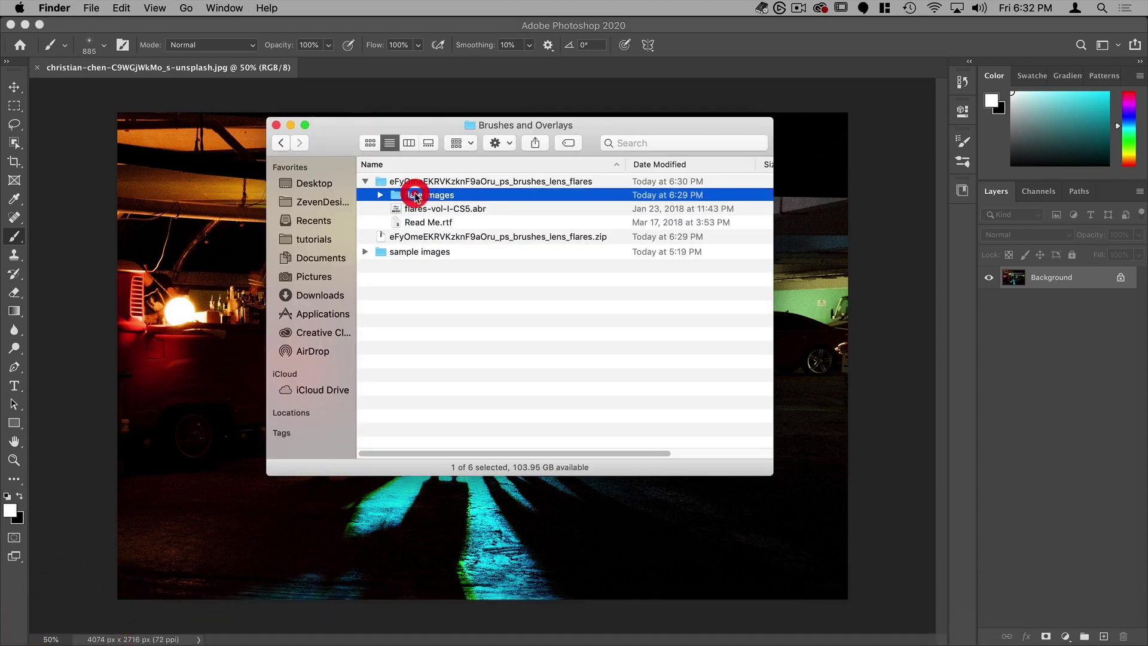
pyautogui.moveTo(384, 128); pyautogui.dragTo(596, 123)
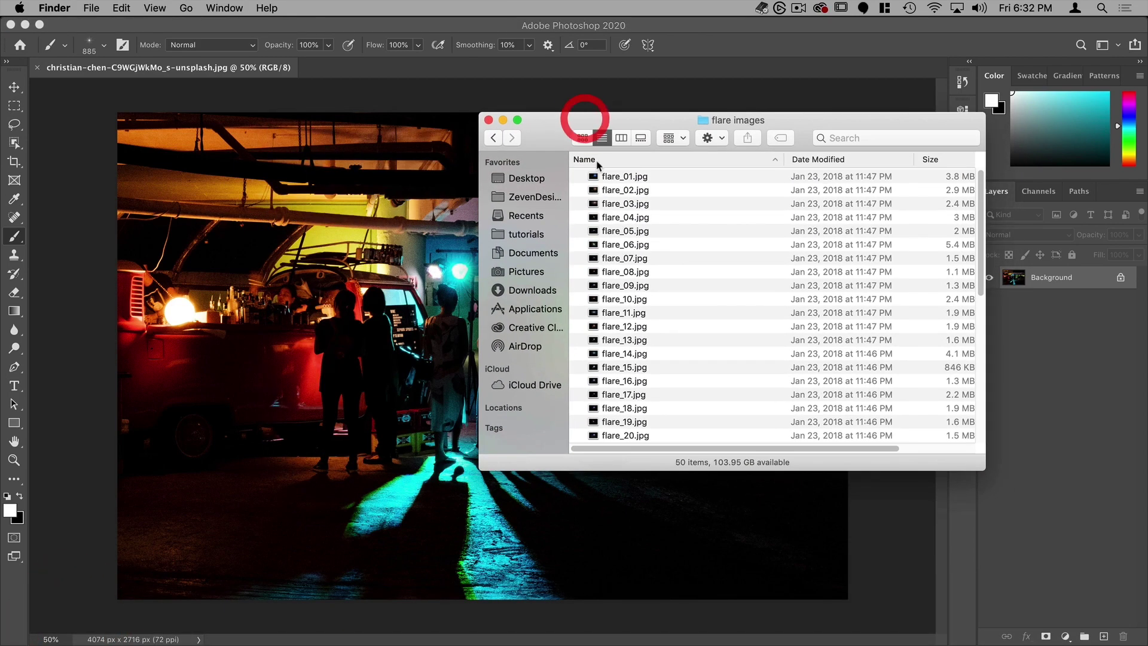
# Quick Look the flares from flare_01.jpg onward, ending on flare_19.jpg.
pyautogui.click(622, 174)
pyautogui.press('space')
pyautogui.press('Down')
pyautogui.press('Down')
pyautogui.press('Down')
pyautogui.press('Down')
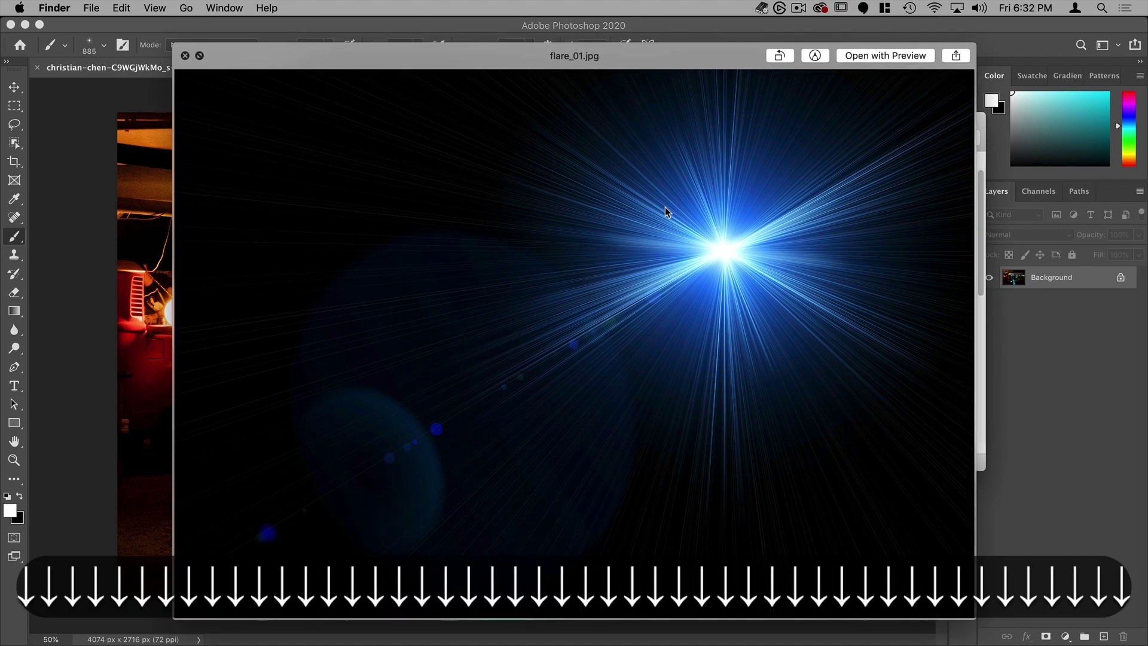
pyautogui.press('Down')
pyautogui.press('Down')
pyautogui.press('Down')
pyautogui.press('Down')
pyautogui.press('Down')
pyautogui.press('Down')
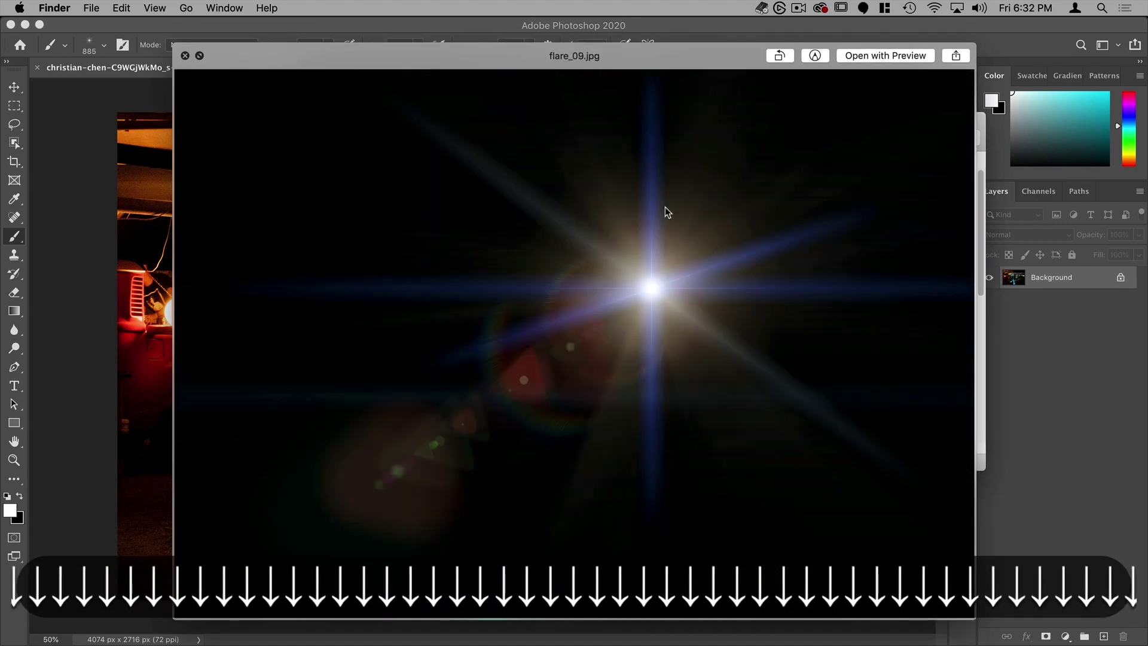
pyautogui.press('Down')
pyautogui.press('Down')
pyautogui.press('Down')
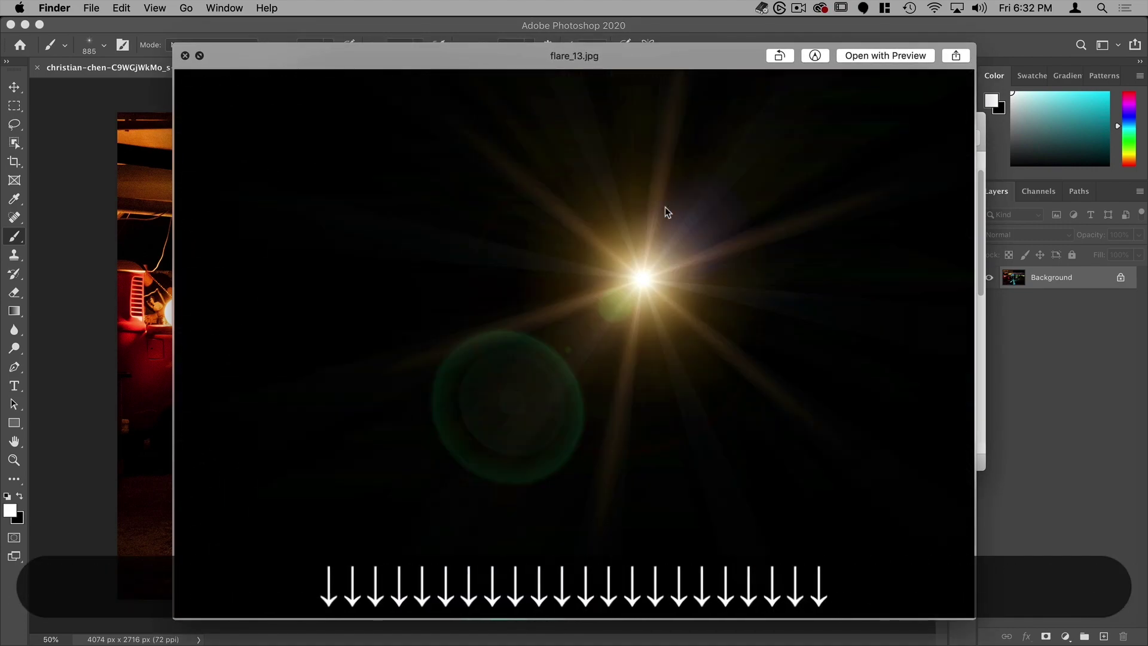
pyautogui.press('Up')
pyautogui.press('Down')
pyautogui.press('Down')
pyautogui.press('Down')
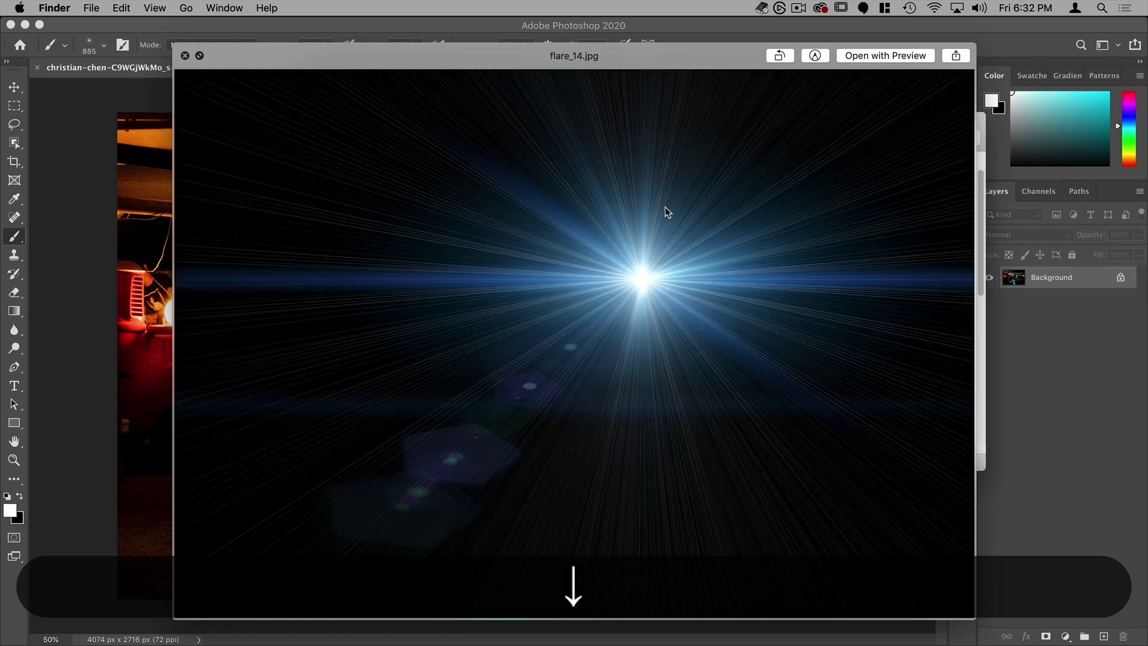
pyautogui.press('Down')
pyautogui.press('Down')
pyautogui.press('Down')
pyautogui.press('Down')
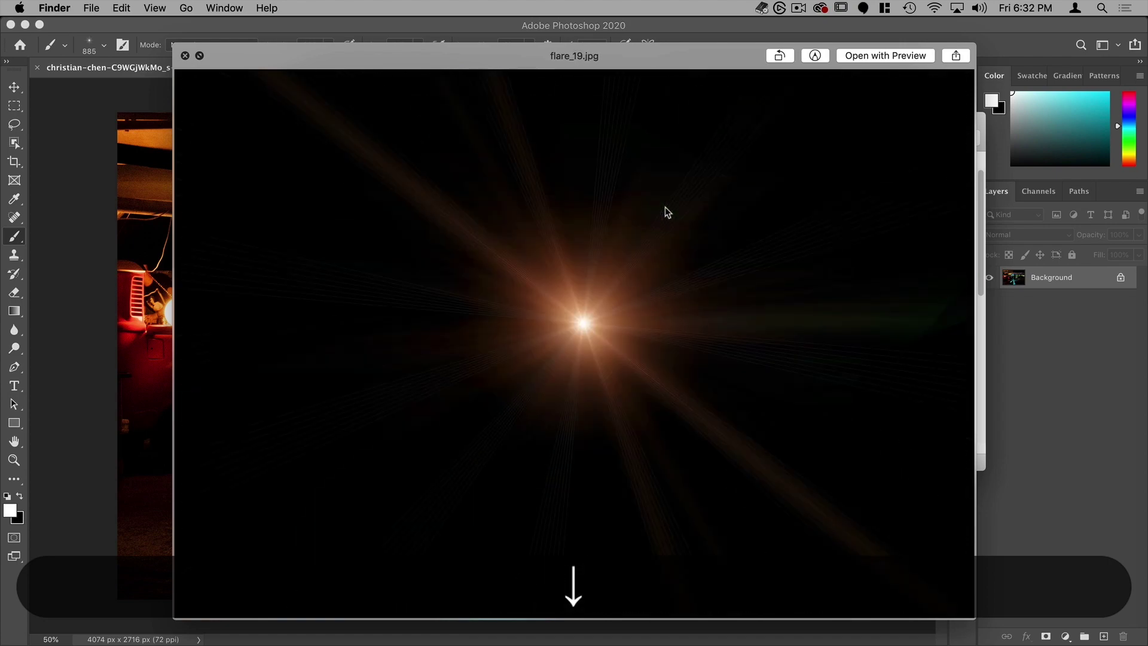
pyautogui.press('Up')
pyautogui.press('Escape')
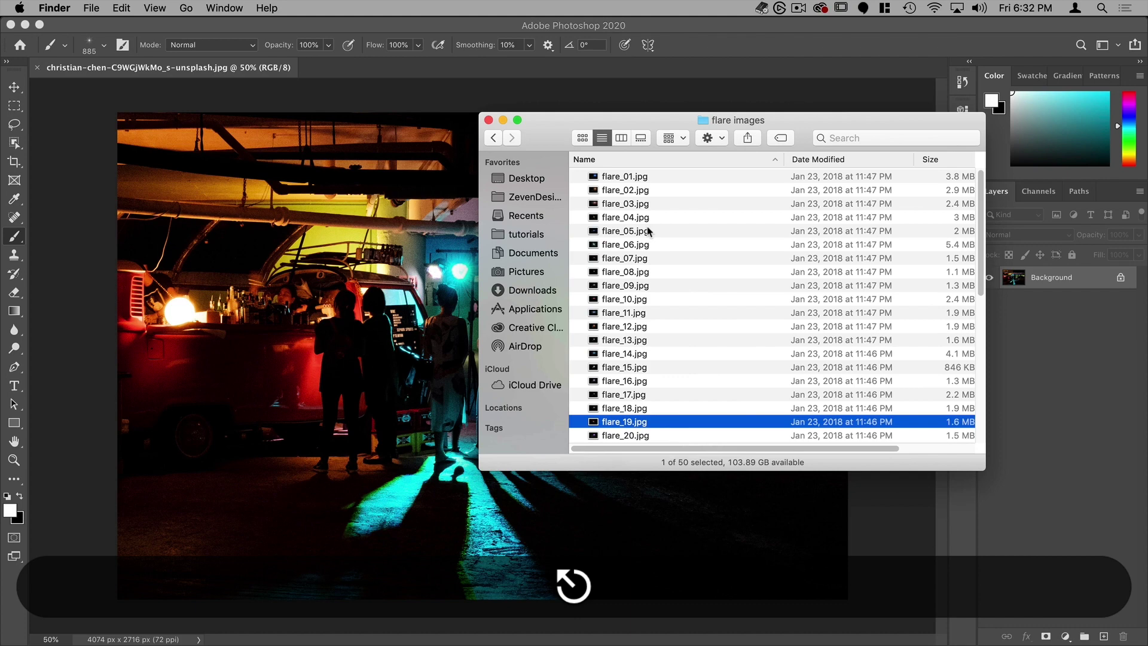
# Place flare_19.jpg on the garage photo and enlarge it to about 250% from its centre.
pyautogui.moveTo(623, 419); pyautogui.dragTo(389, 329)
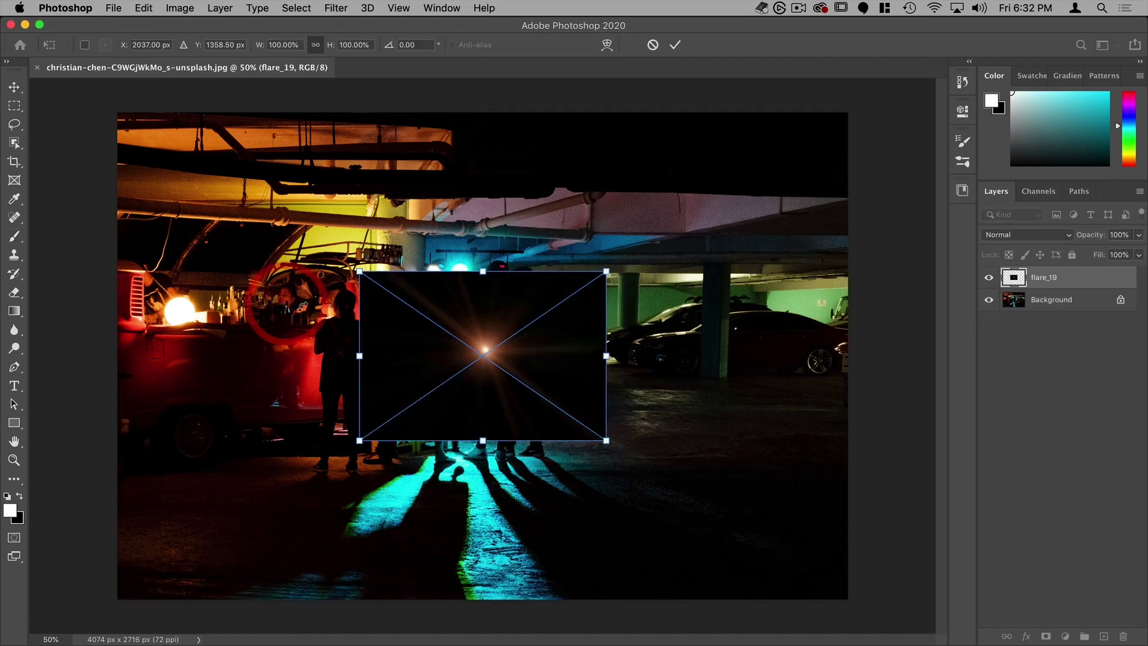
pyautogui.moveTo(606, 270); pyautogui.dragTo(793, 146)
pyautogui.click(675, 45)
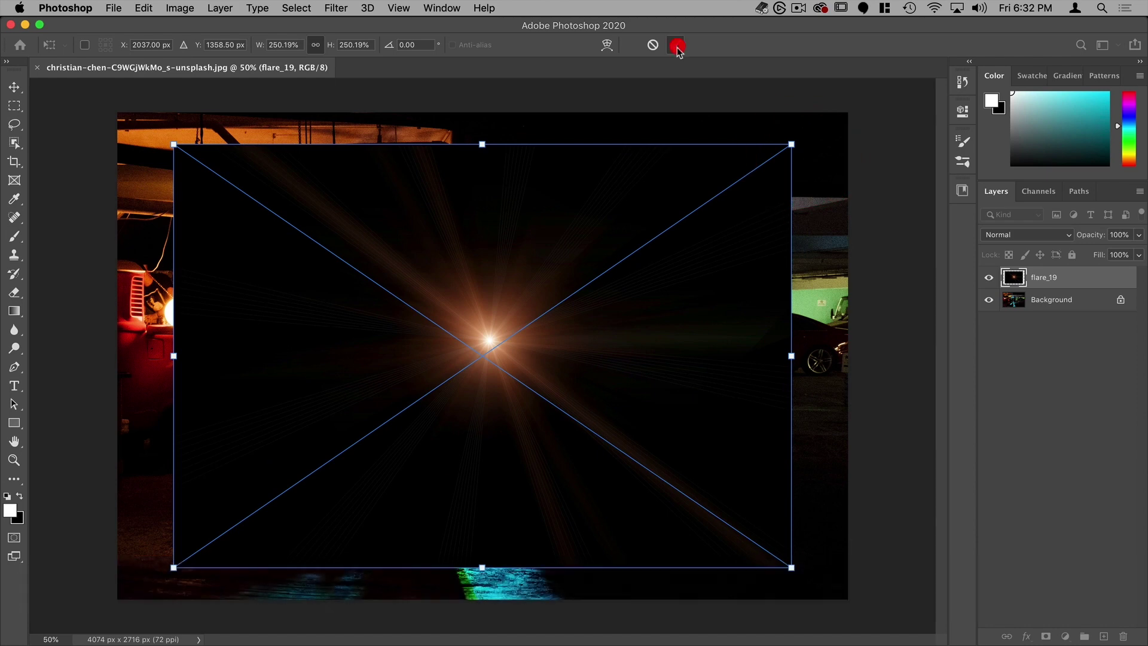
# Set the flare_19 layer to Screen blending and move it over the truck's headlight.
pyautogui.press('b')
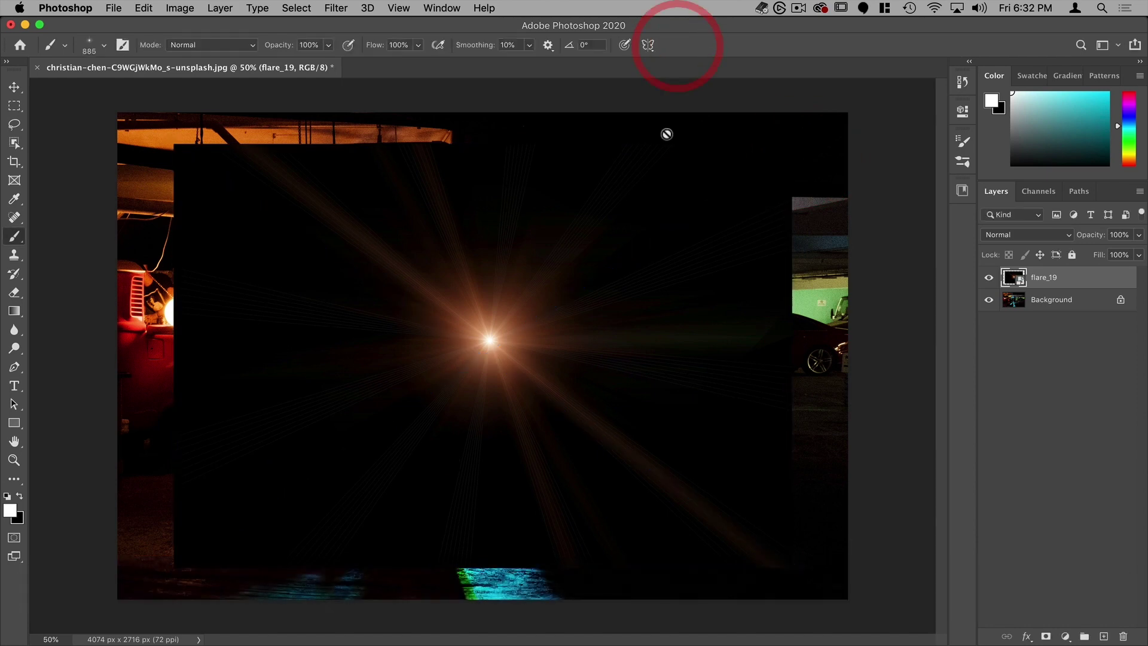
pyautogui.click(1005, 236)
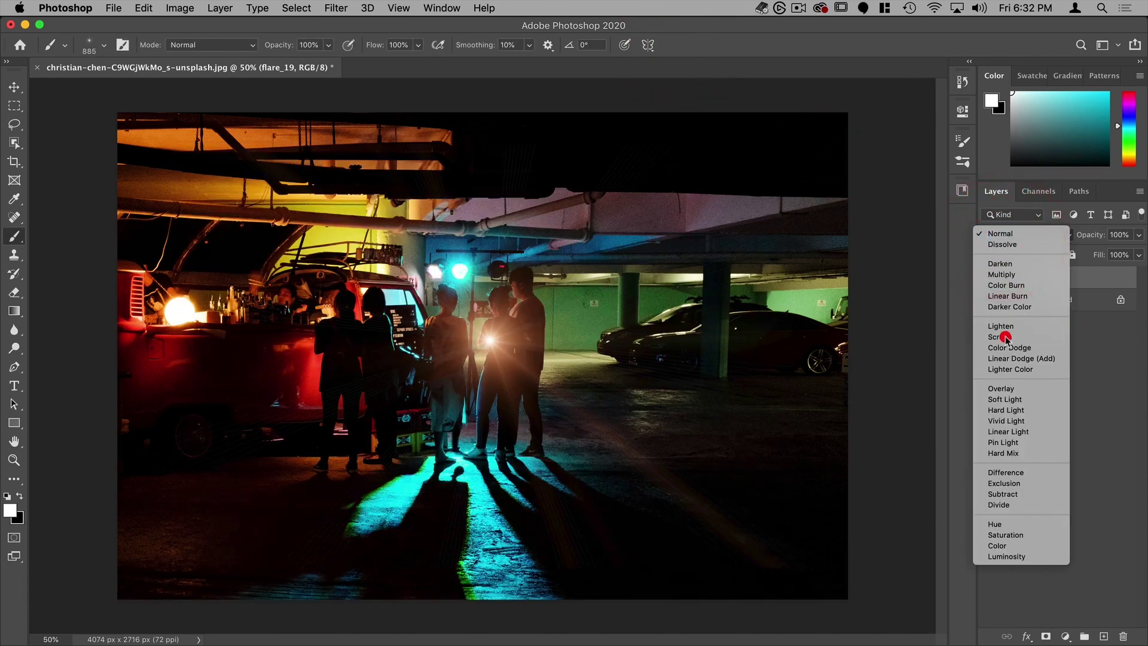
pyautogui.click(1005, 335)
pyautogui.press('v')
pyautogui.moveTo(502, 353)
pyautogui.mouseDown()
pyautogui.moveTo(491, 358)
pyautogui.moveTo(461, 256)
pyautogui.moveTo(545, 357)
pyautogui.moveTo(398, 326)
pyautogui.moveTo(418, 344)
pyautogui.moveTo(243, 332)
pyautogui.moveTo(210, 322)
pyautogui.moveTo(224, 275)
pyautogui.moveTo(207, 258)
pyautogui.moveTo(198, 289)
pyautogui.moveTo(176, 297)
pyautogui.moveTo(491, 281)
pyautogui.moveTo(380, 302)
pyautogui.moveTo(375, 314)
pyautogui.moveTo(374, 302)
pyautogui.moveTo(509, 283)
pyautogui.moveTo(486, 285)
pyautogui.moveTo(652, 284)
pyautogui.moveTo(720, 290)
pyautogui.moveTo(734, 320)
pyautogui.moveTo(440, 419)
pyautogui.moveTo(270, 323)
pyautogui.moveTo(210, 326)
pyautogui.mouseUp()
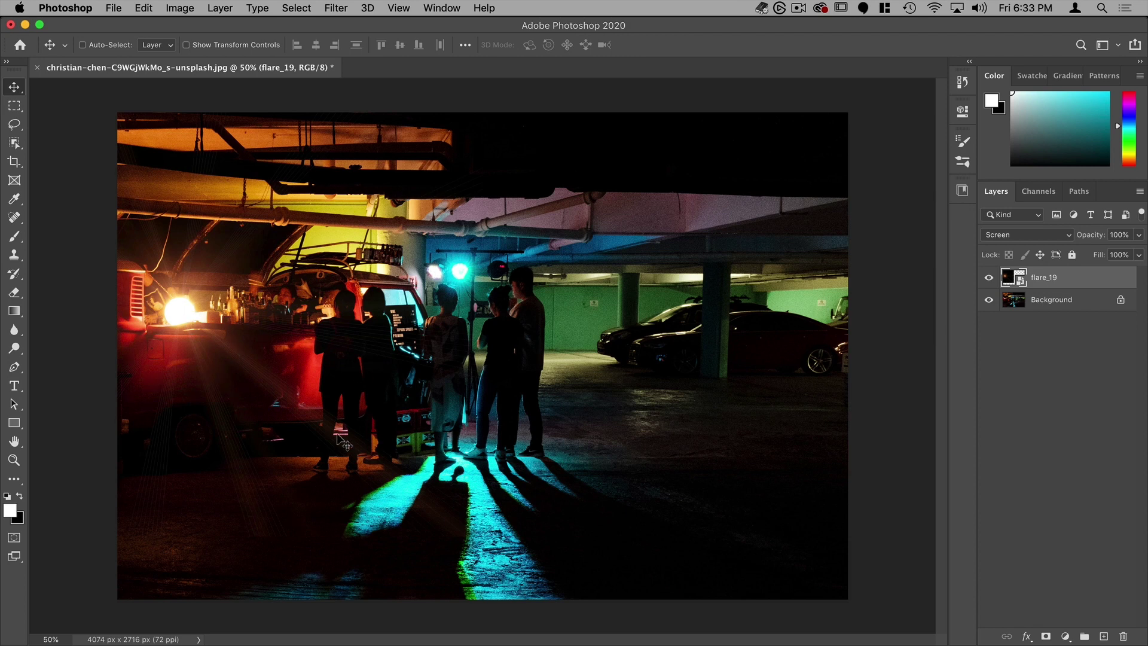
# Place flare_42.jpg as a linked file from the downloaded flares folder.
pyautogui.click(123, 10)
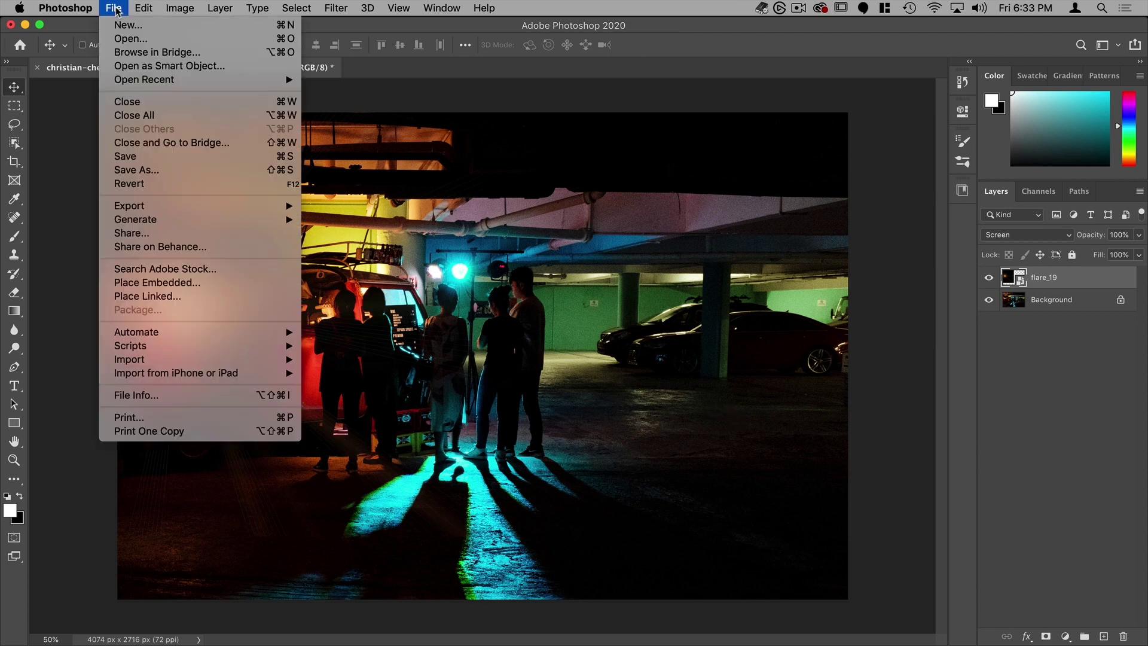
pyautogui.click(165, 295)
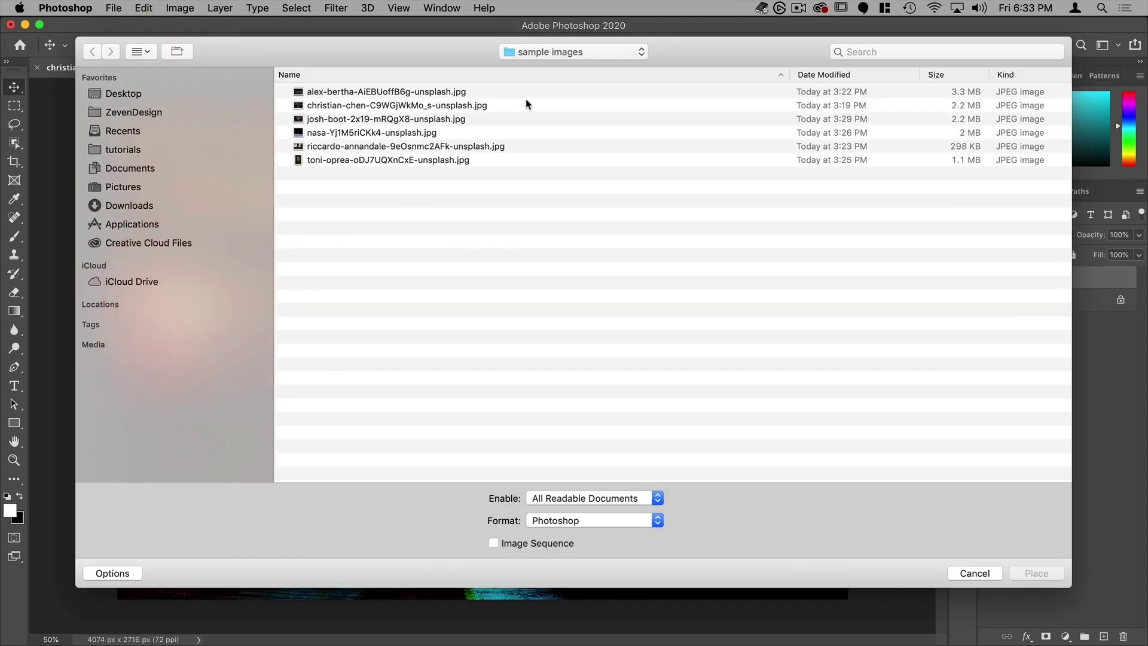
pyautogui.click(577, 53)
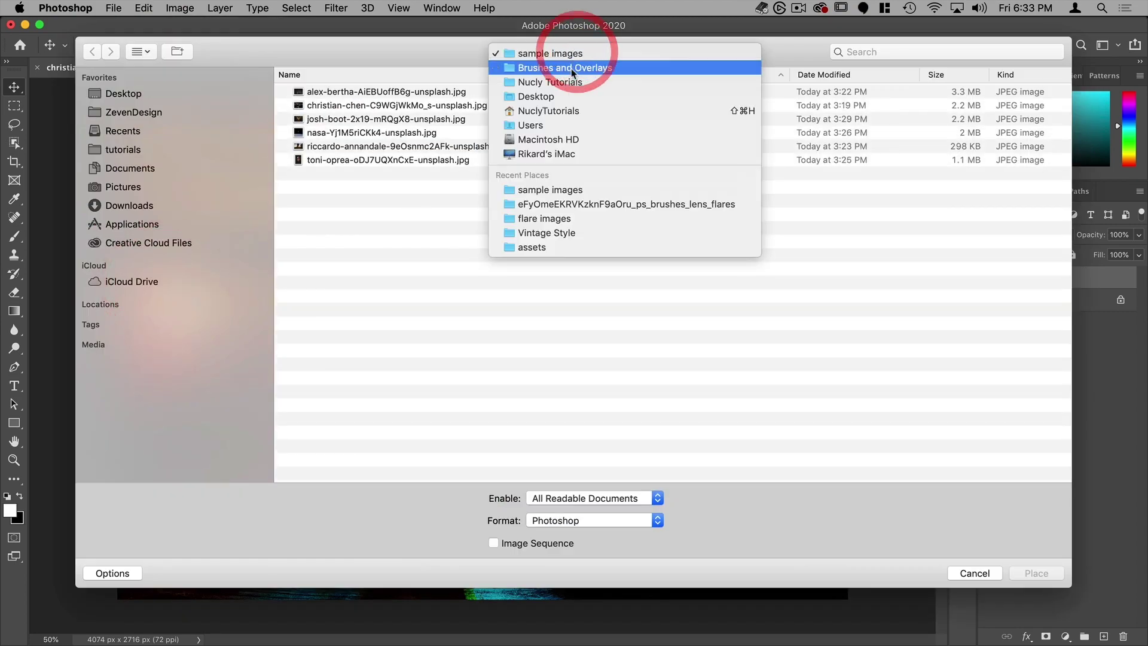
pyautogui.click(571, 67)
pyautogui.click(336, 94)
pyautogui.doubleClick(336, 94)
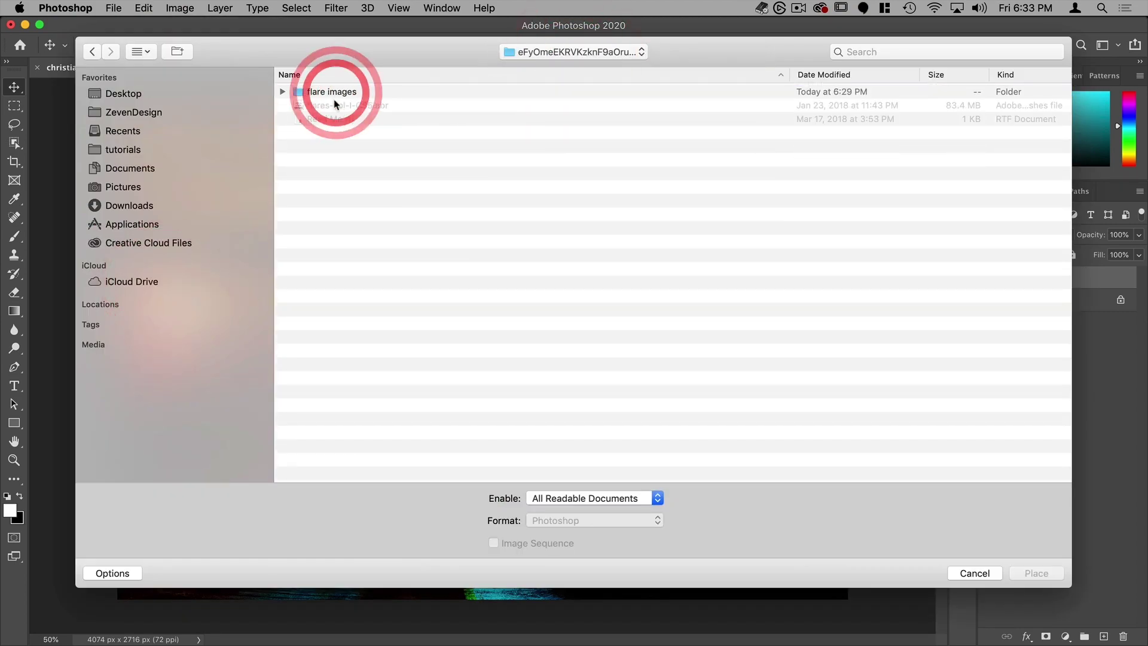
pyautogui.doubleClick(333, 95)
pyautogui.scroll(-5, 353, 339)
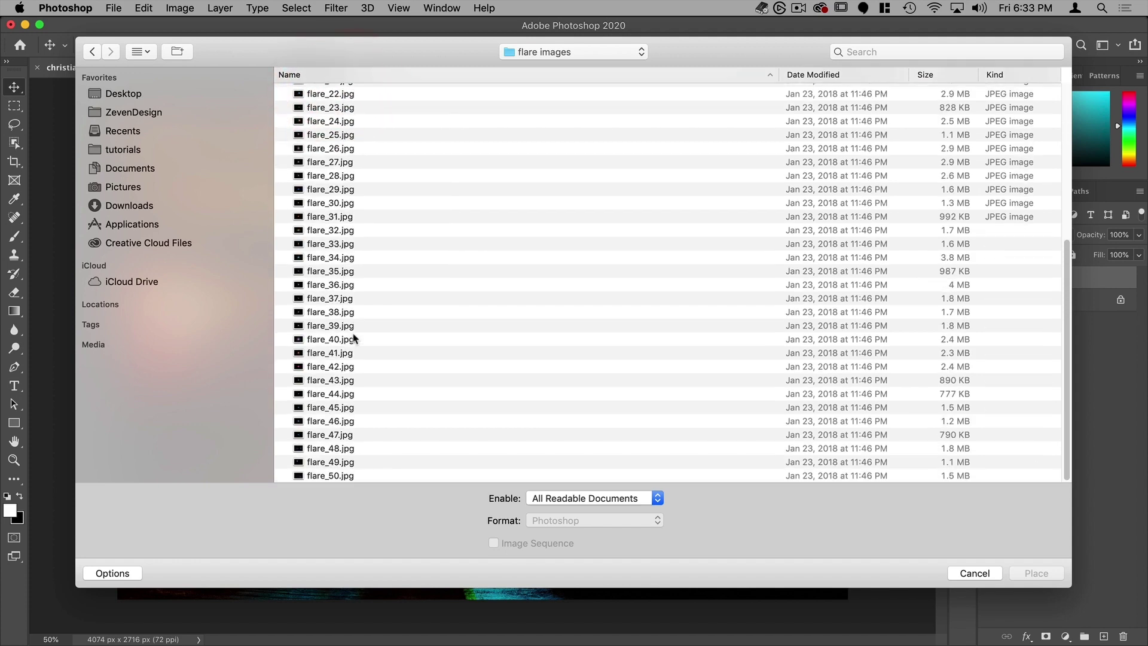
pyautogui.doubleClick(322, 366)
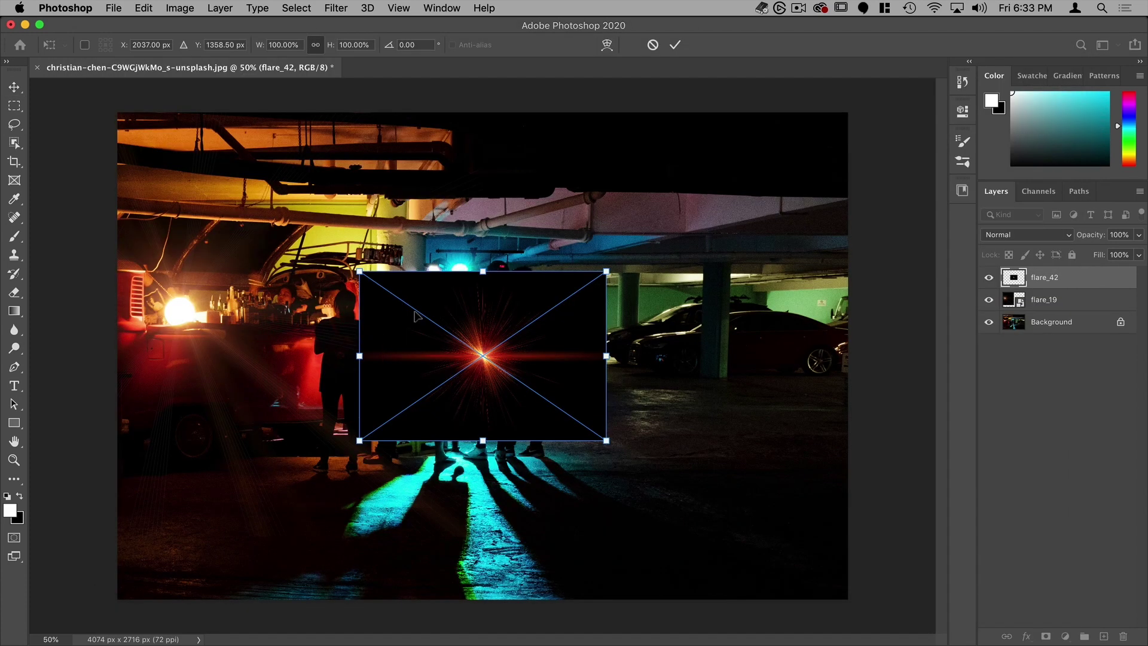
pyautogui.doubleClick(559, 336)
# Set flare_42 to Screen, move it over the ceiling light and enlarge it to about 120%.
pyautogui.click(1019, 234)
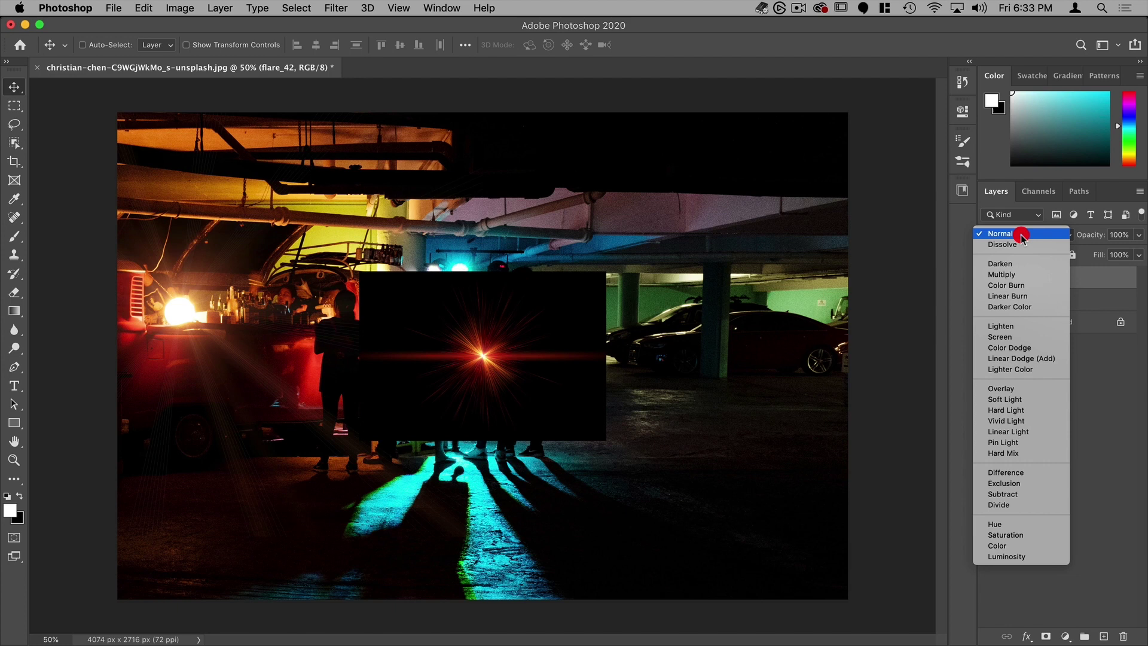
pyautogui.click(1016, 336)
pyautogui.moveTo(514, 371); pyautogui.dragTo(448, 247)
pyautogui.press('super+t')
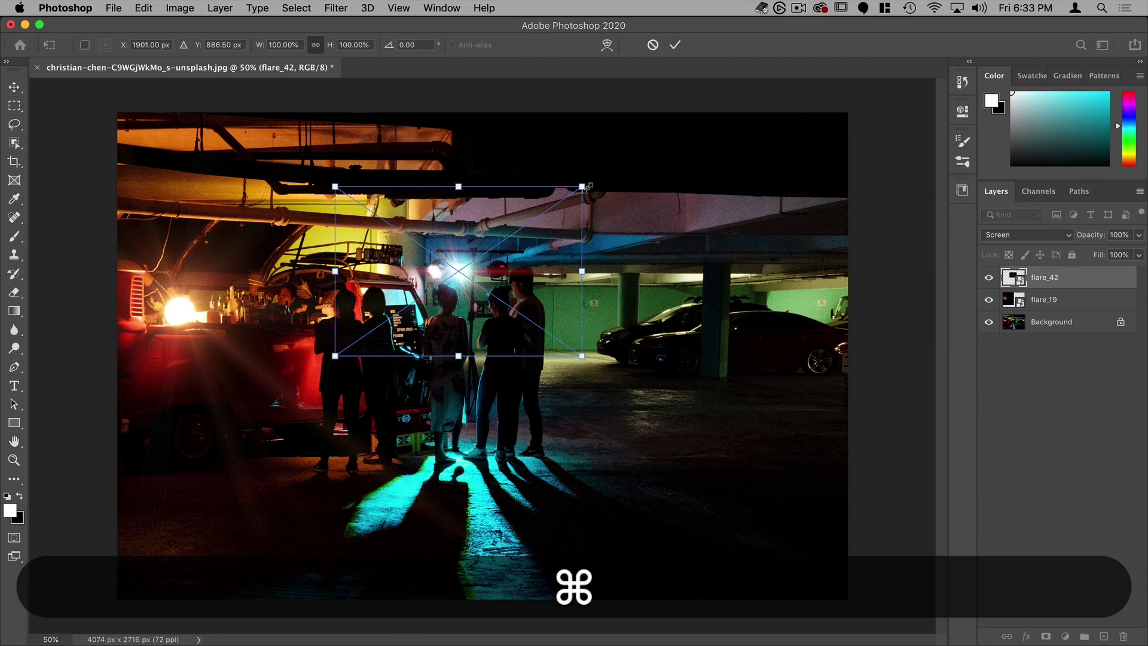
pyautogui.moveTo(585, 185); pyautogui.dragTo(778, 98)
pyautogui.doubleClick(611, 177)
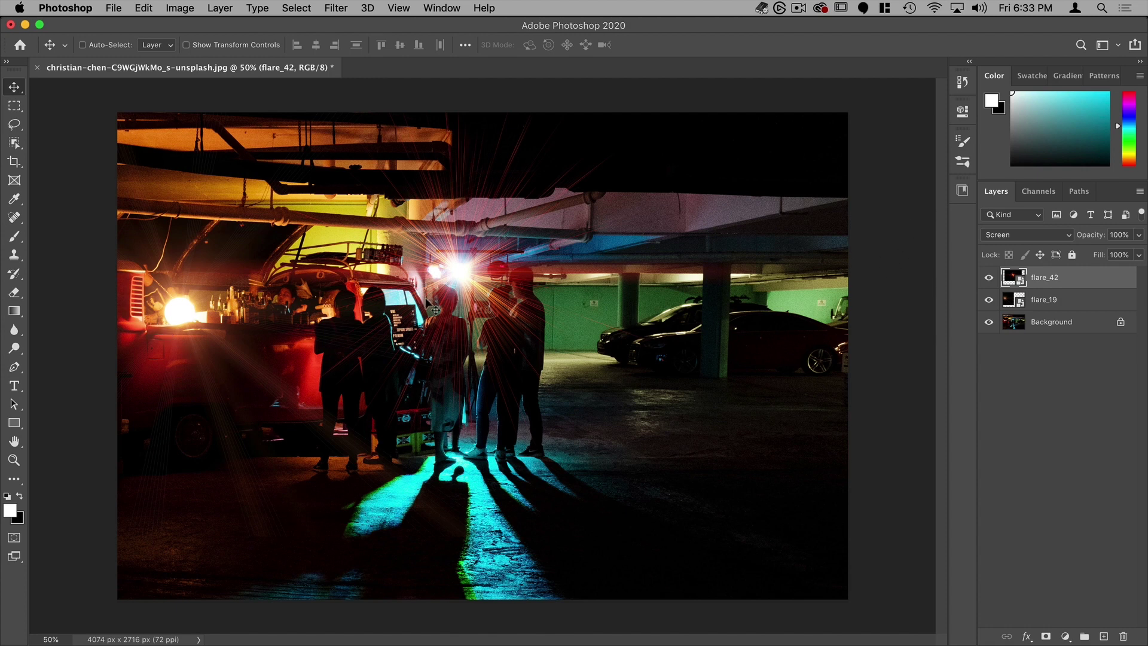
# Bring Bridge forward on the flare images folder and switch to its Libraries workspace.
pyautogui.moveTo(394, 640)
pyautogui.moveTo(686, 644)
pyautogui.click(687, 616)
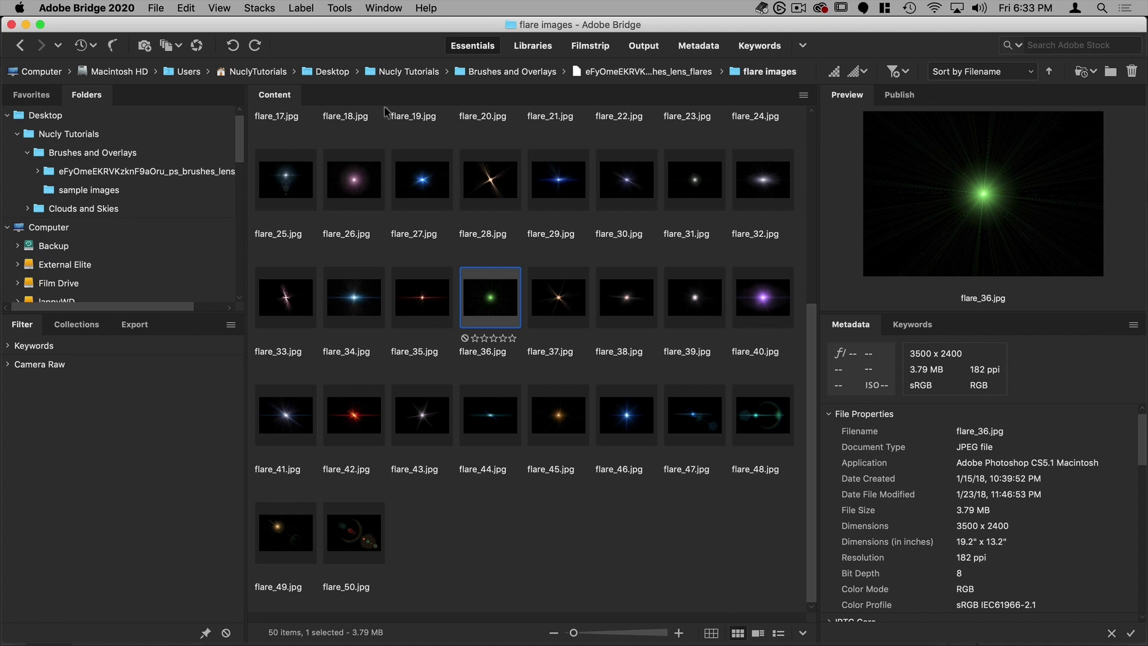
pyautogui.scroll(5, 507, 368)
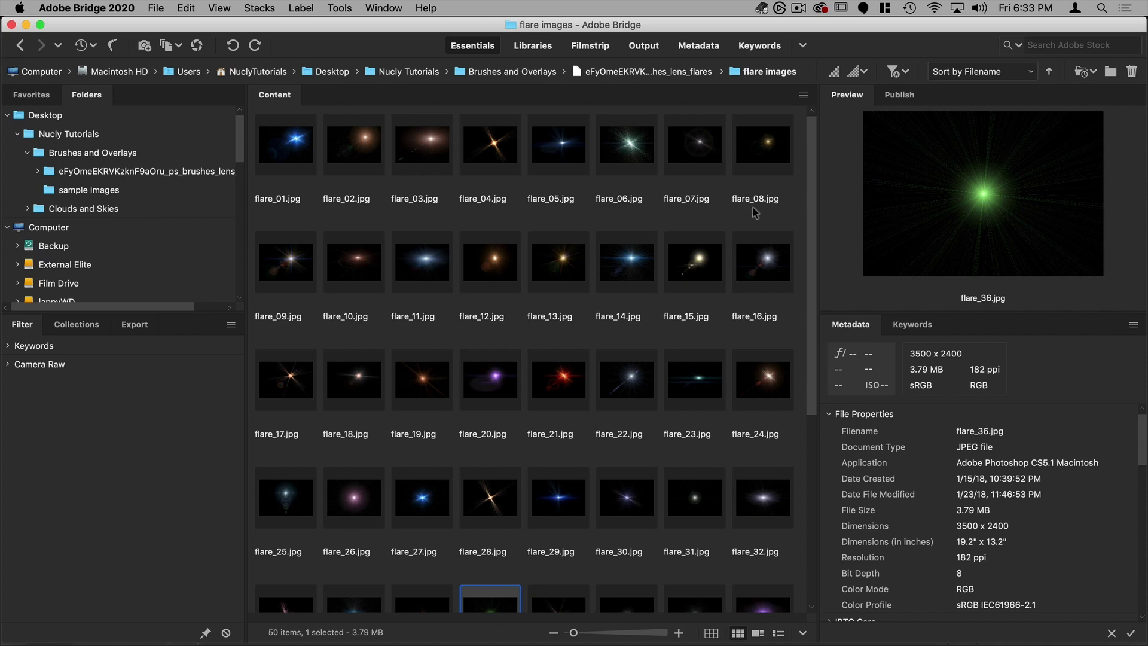
pyautogui.click(533, 47)
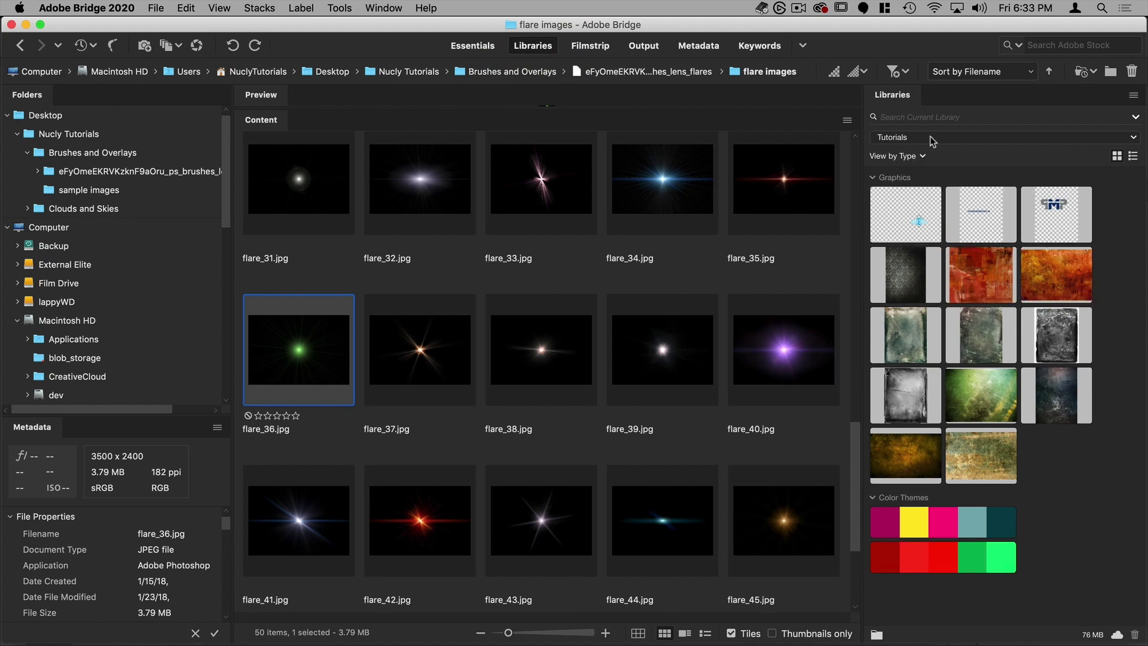
# Create a new Creative Cloud library named 'My Flares'.
pyautogui.click(909, 138)
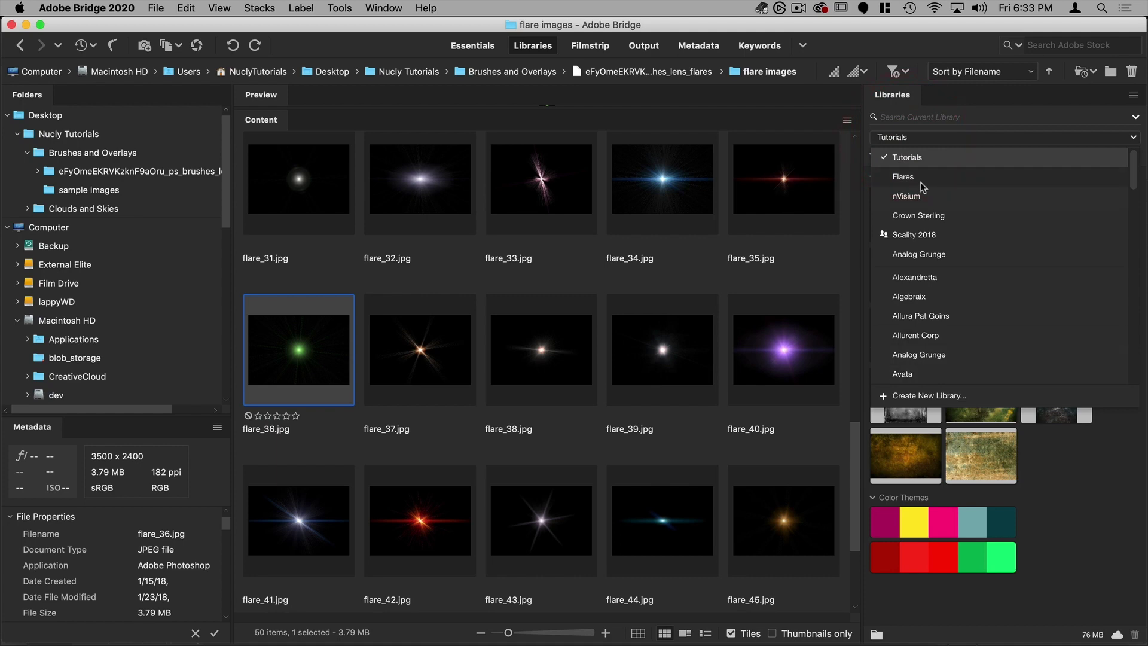
pyautogui.click(908, 138)
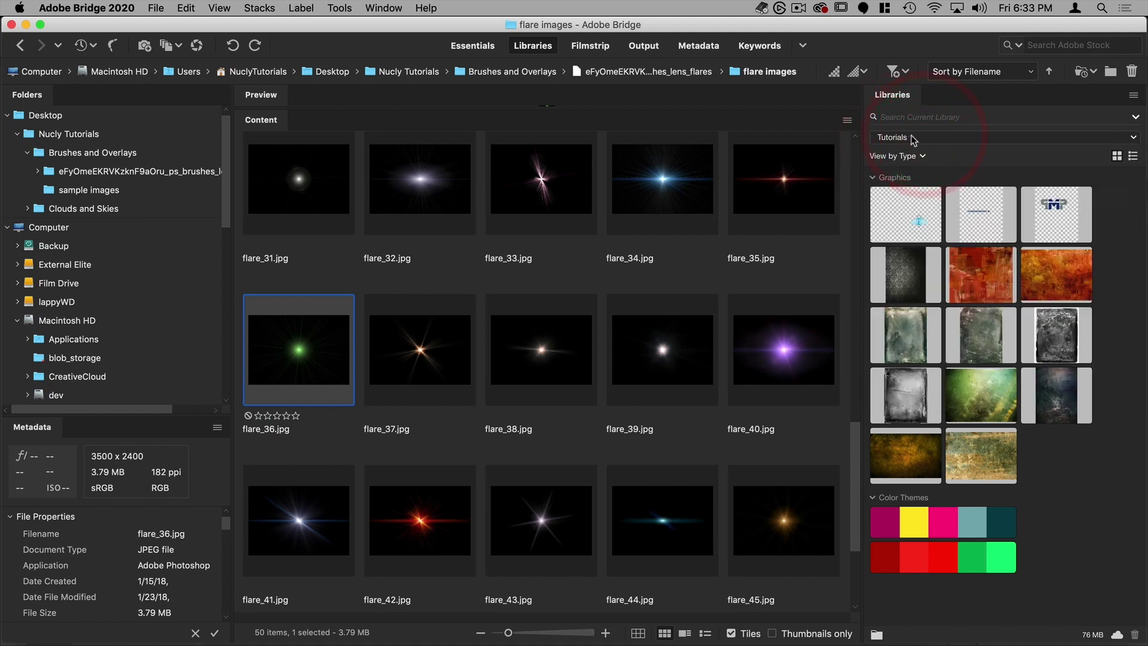
pyautogui.click(911, 138)
pyautogui.click(919, 395)
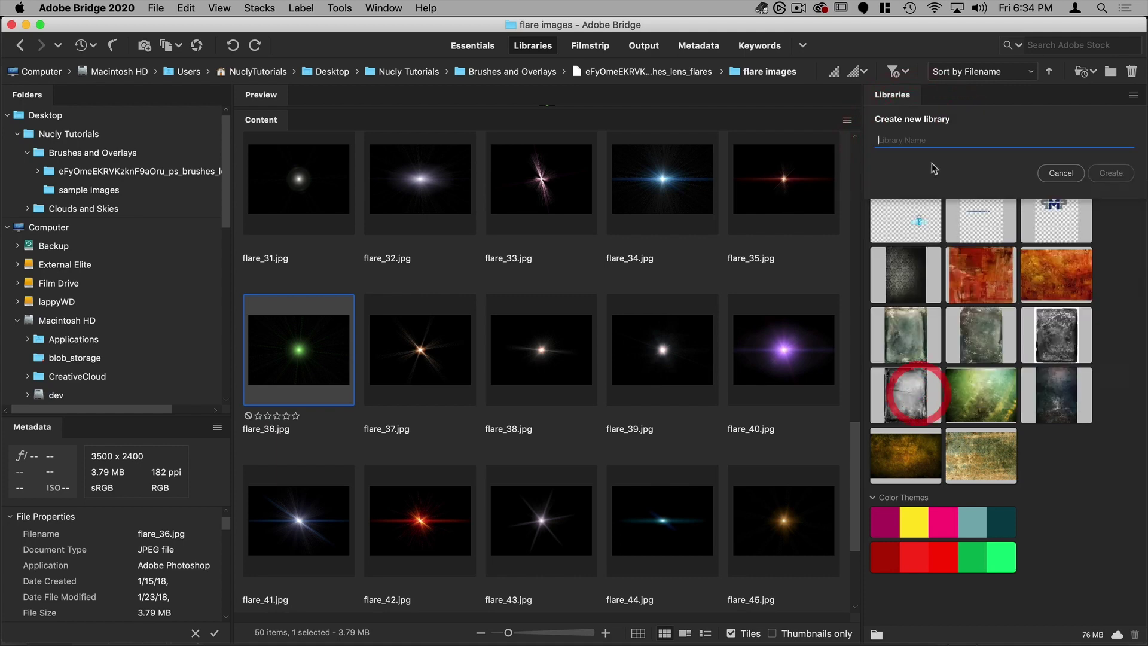
pyautogui.write('My Fl')
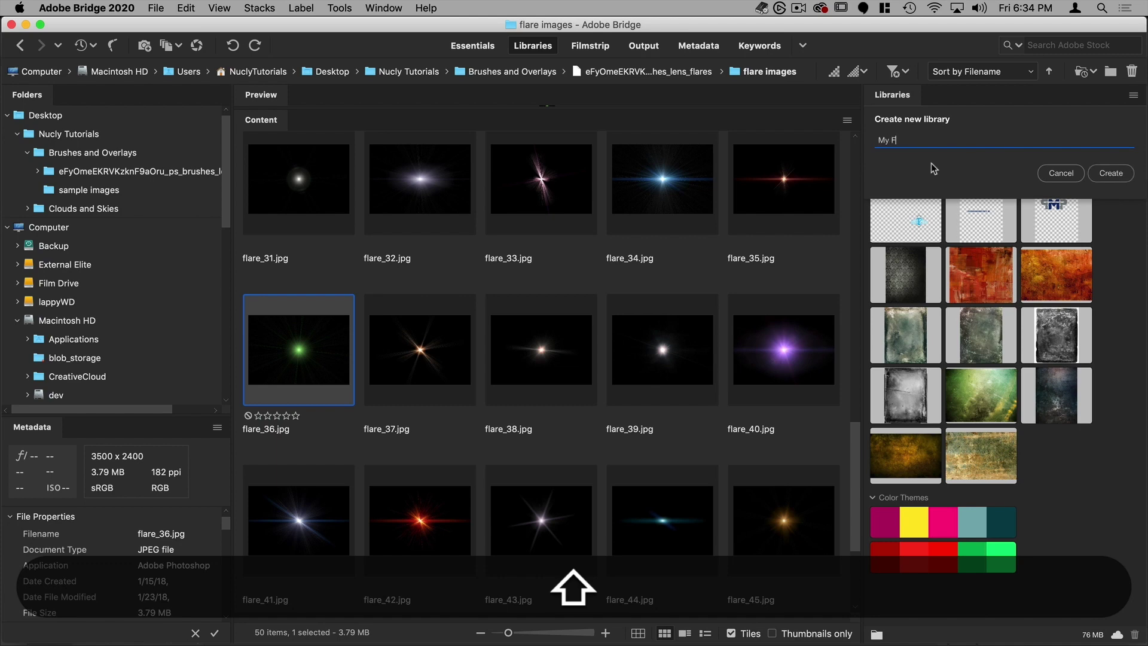
pyautogui.write('ares')
pyautogui.press('Return')
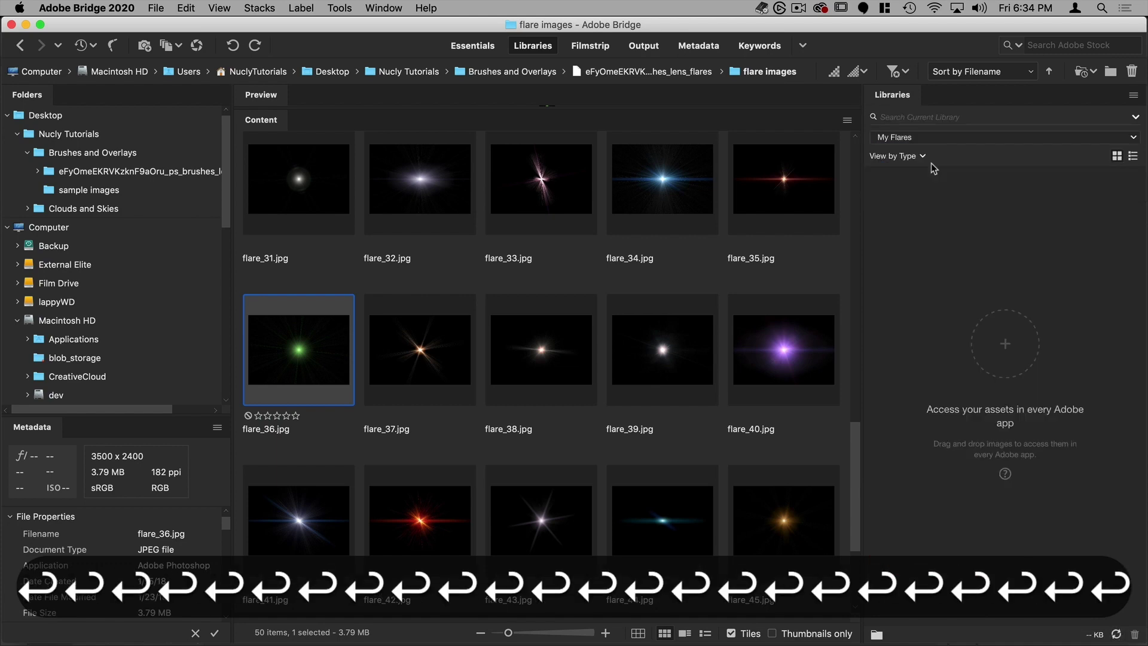
# Select all 50 flare images and add them to the My Flares library.
pyautogui.click(423, 351)
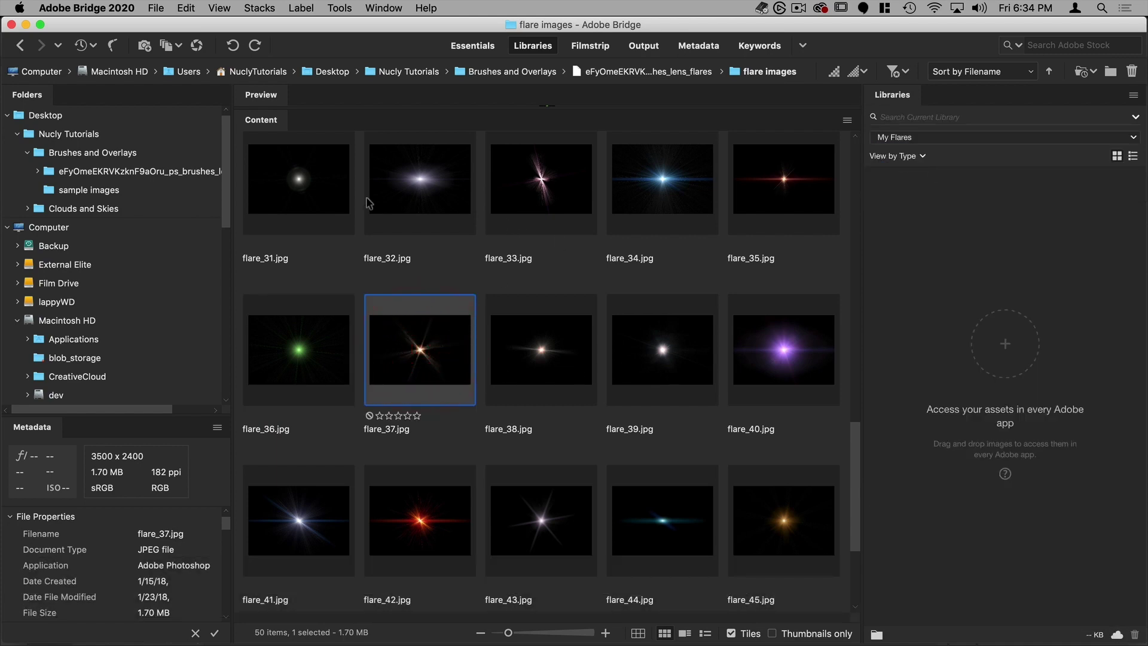
pyautogui.click(162, 11)
pyautogui.moveTo(186, 7)
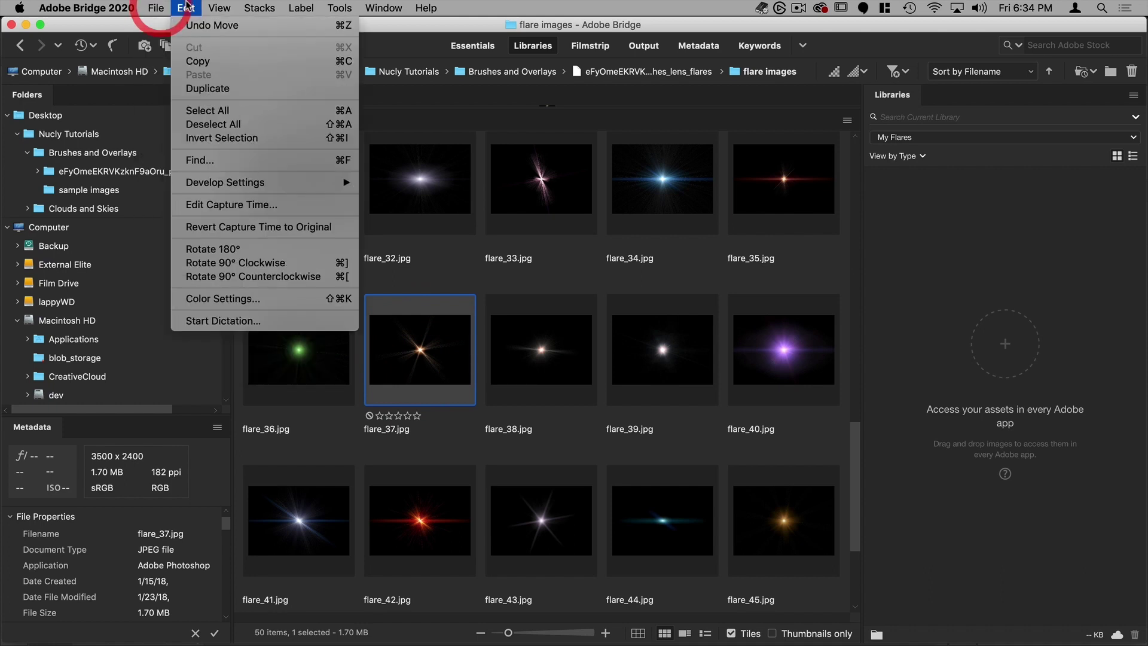
pyautogui.click(201, 111)
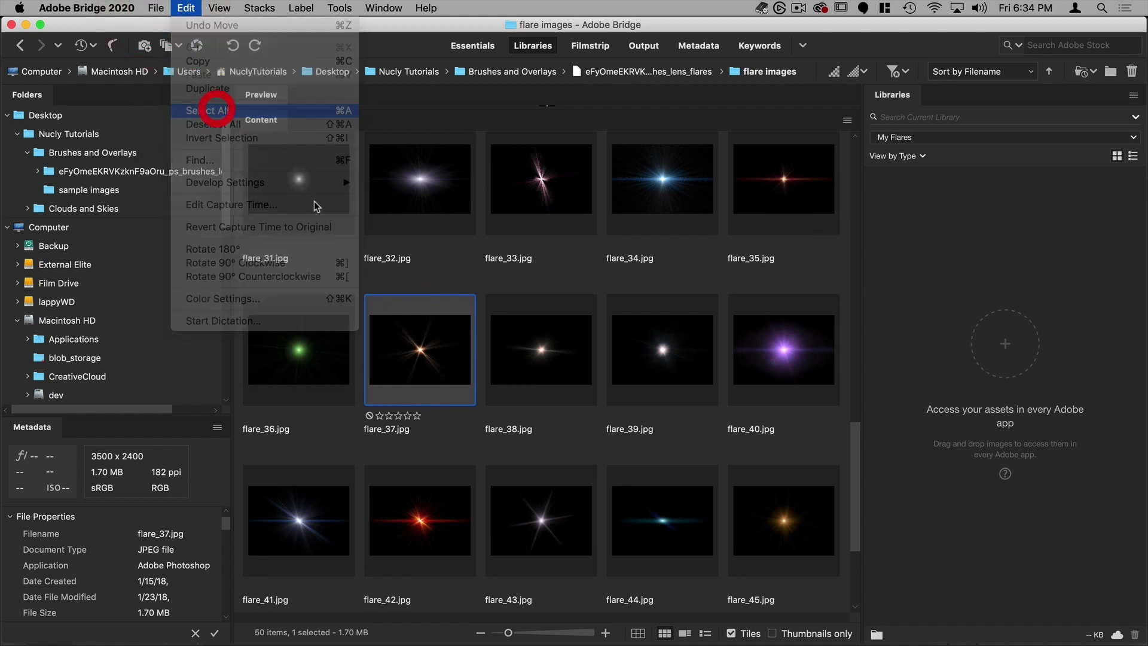
pyautogui.moveTo(423, 191); pyautogui.dragTo(1005, 311)
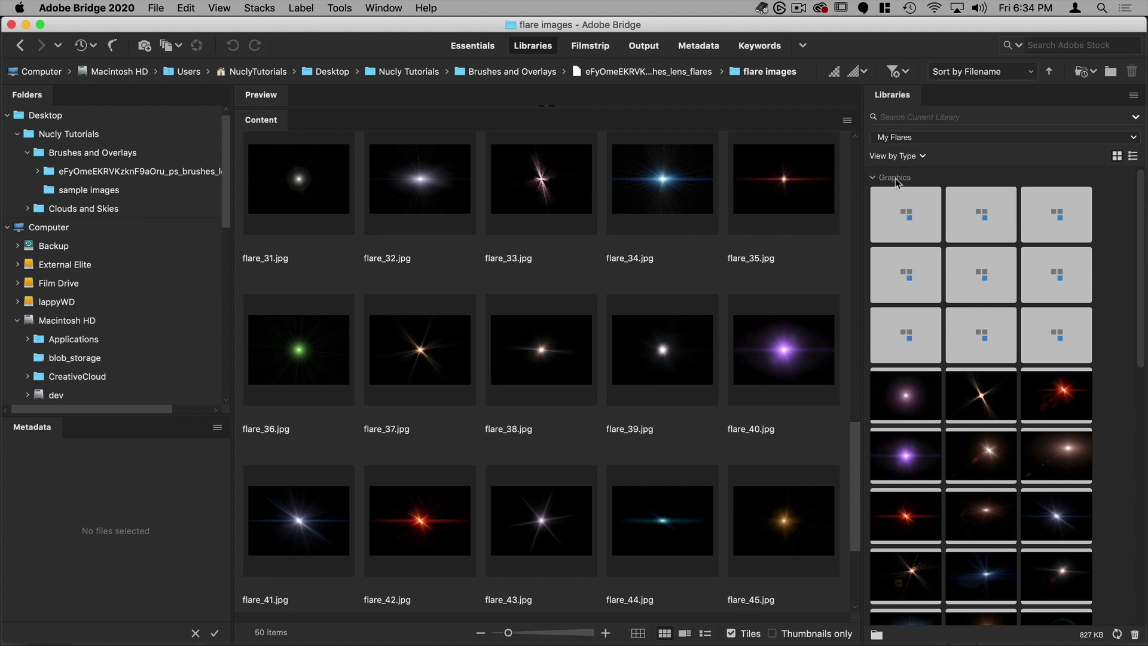
# In Photoshop, delete the flare_42 and flare_19 layers.
pyautogui.moveTo(341, 623)
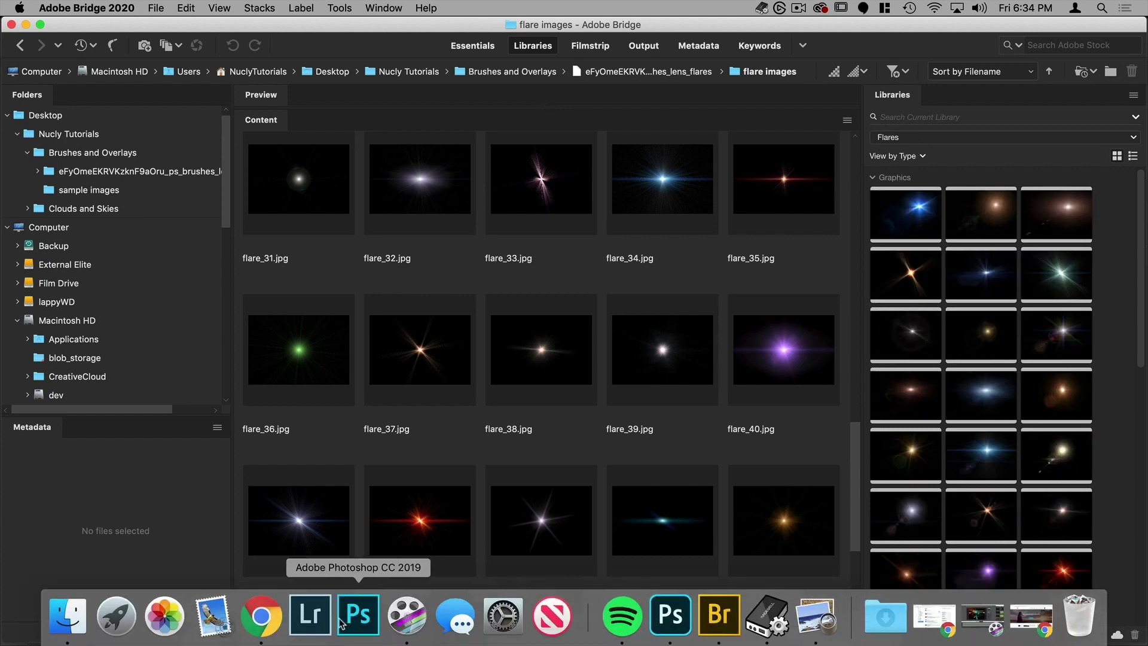
pyautogui.click(671, 619)
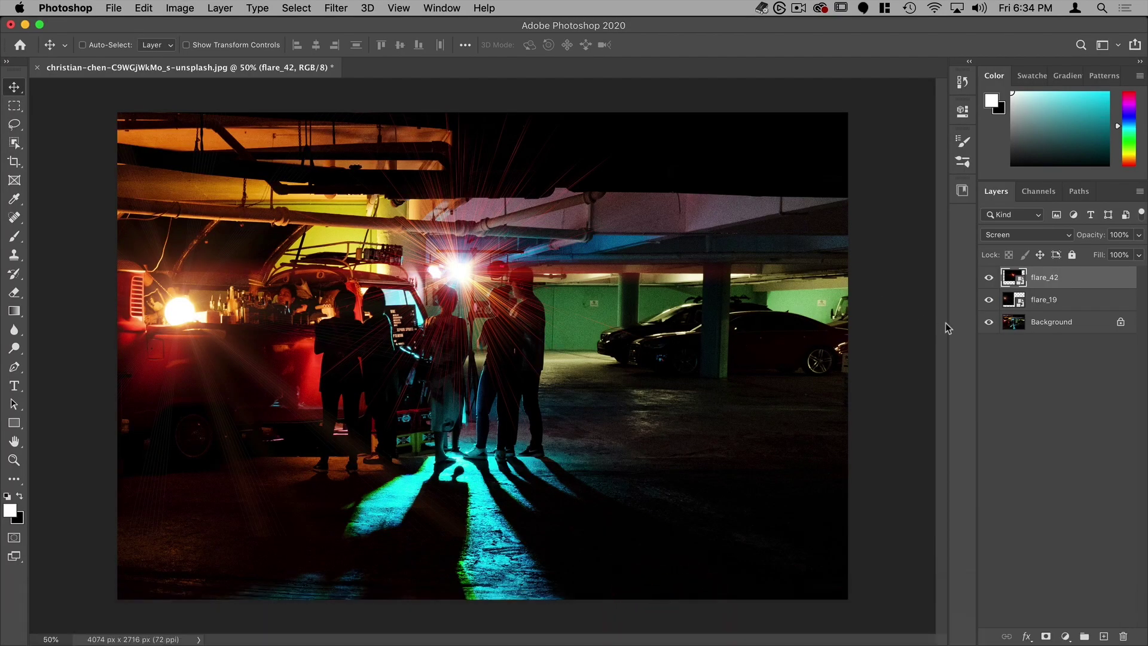
pyautogui.keyDown('shift'); pyautogui.click(1056, 301); pyautogui.keyUp('shift')
pyautogui.click(1123, 636)
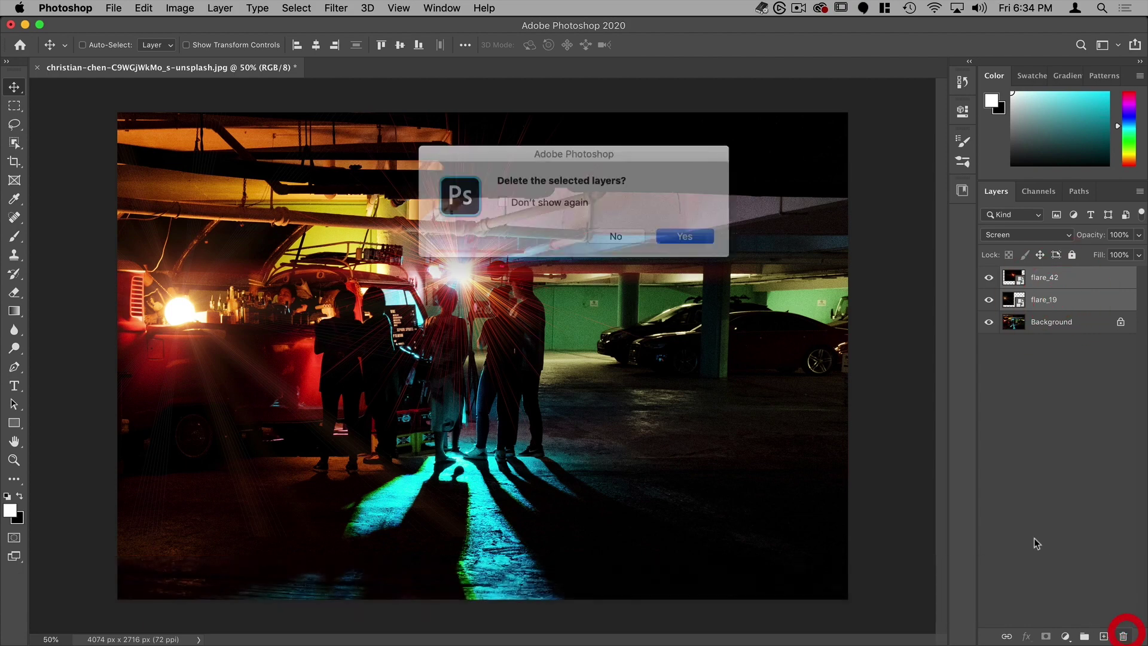
pyautogui.click(686, 236)
# Show the Libraries panel with the Flares library selected and browse its flare graphics.
pyautogui.click(961, 190)
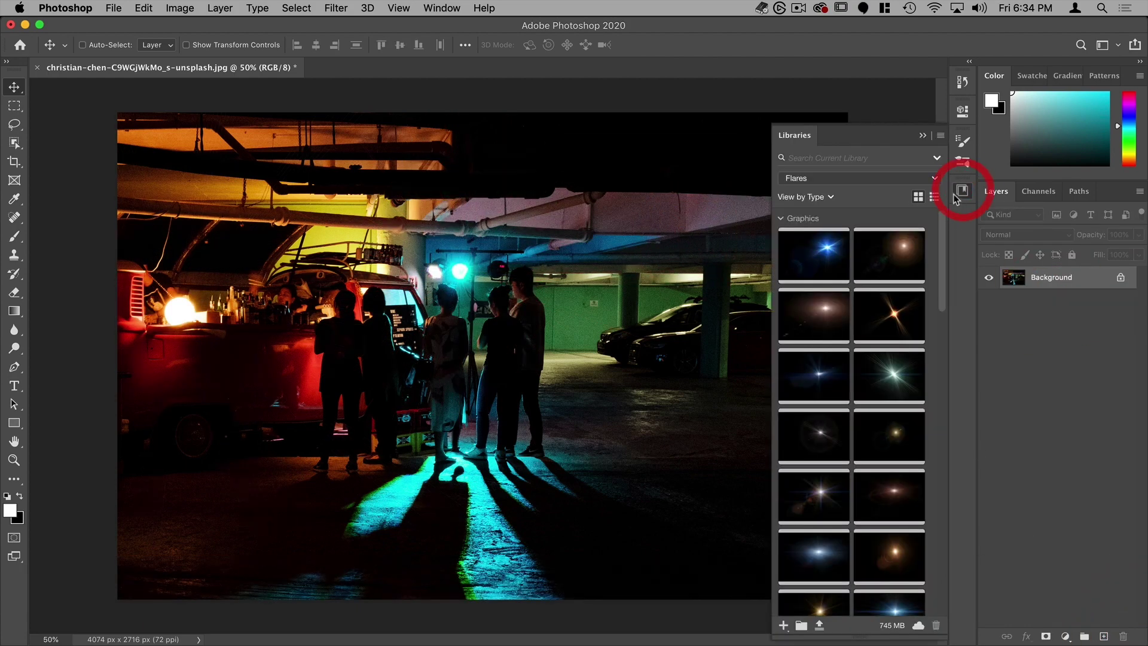
pyautogui.click(963, 190)
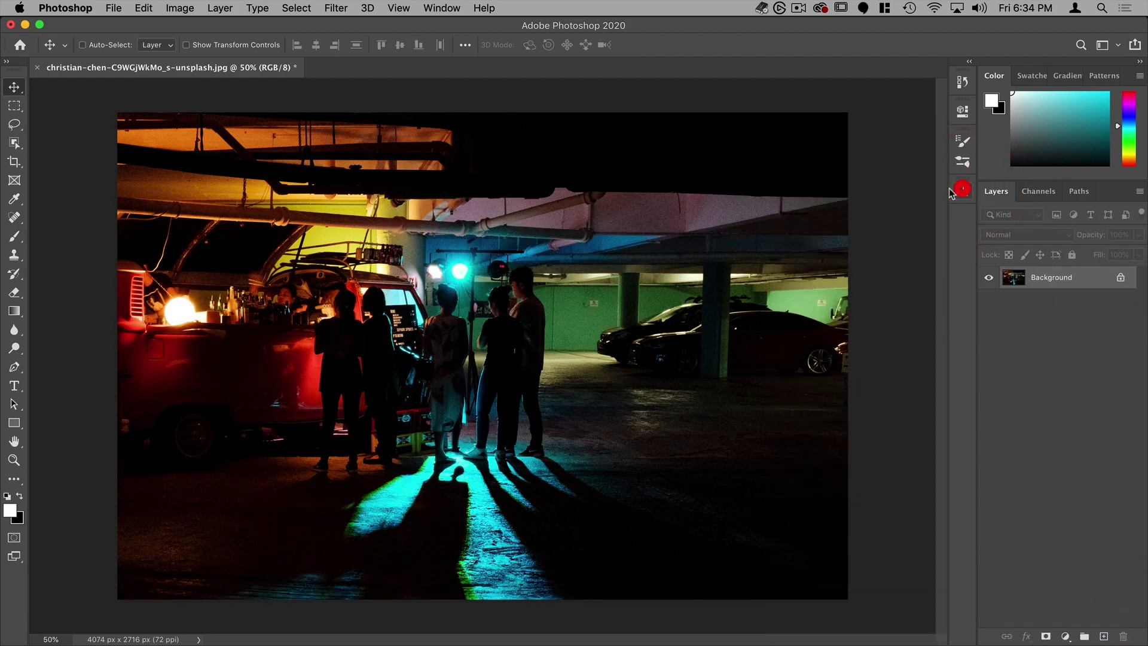
pyautogui.click(442, 8)
pyautogui.click(452, 342)
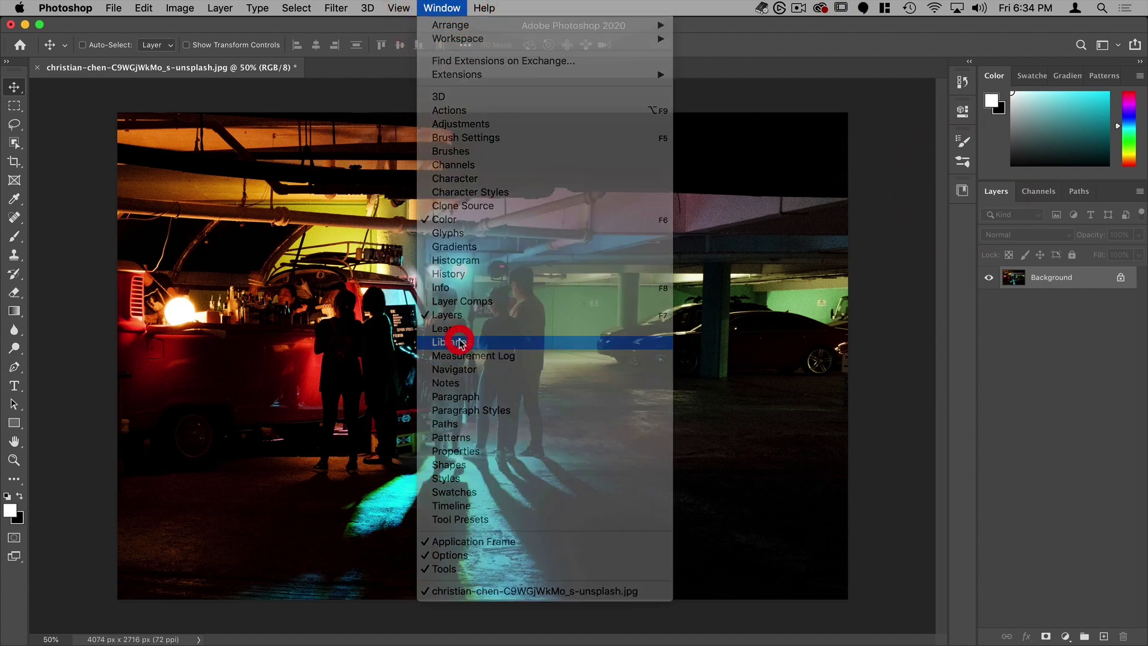
pyautogui.click(833, 177)
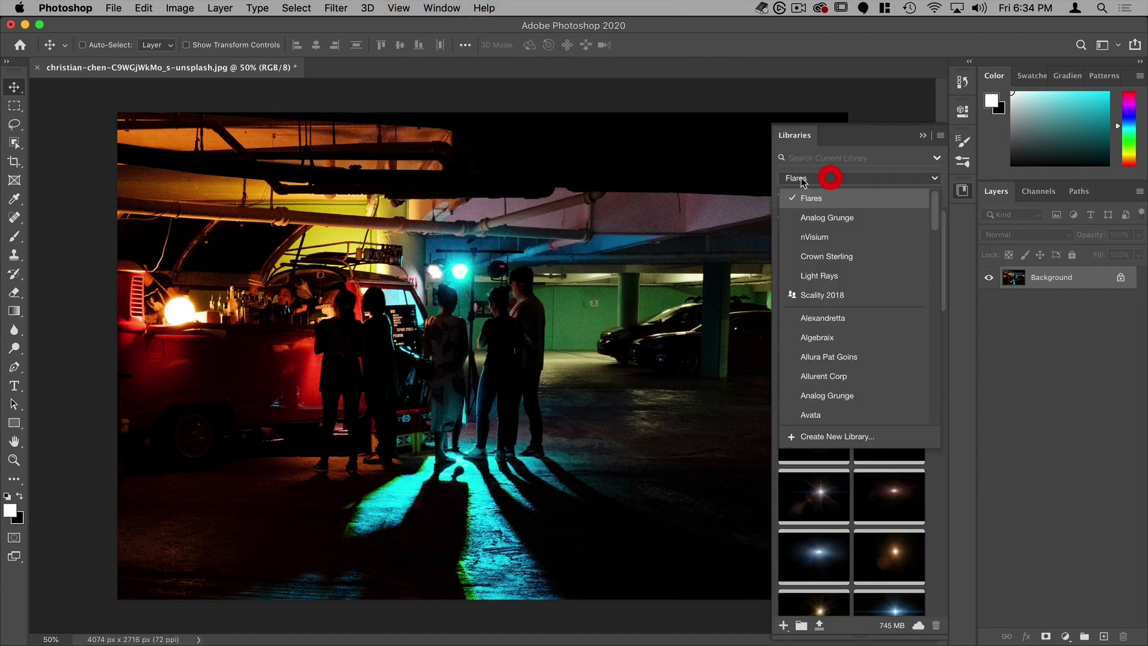
pyautogui.click(815, 199)
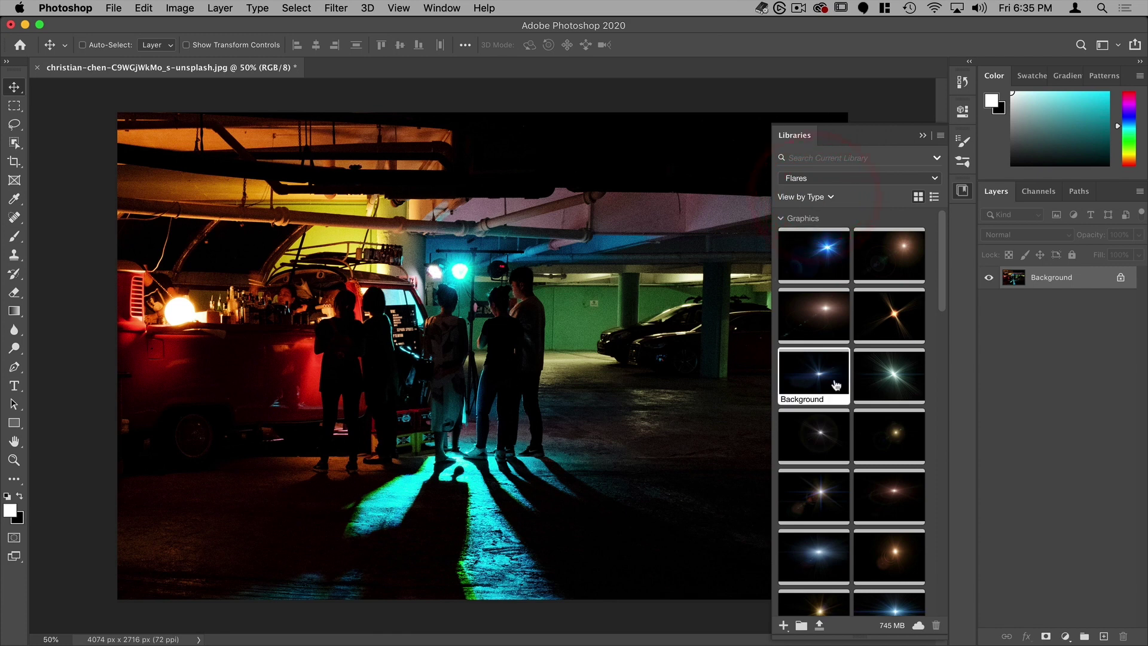
pyautogui.scroll(-5, 834, 383)
pyautogui.scroll(-10, 836, 383)
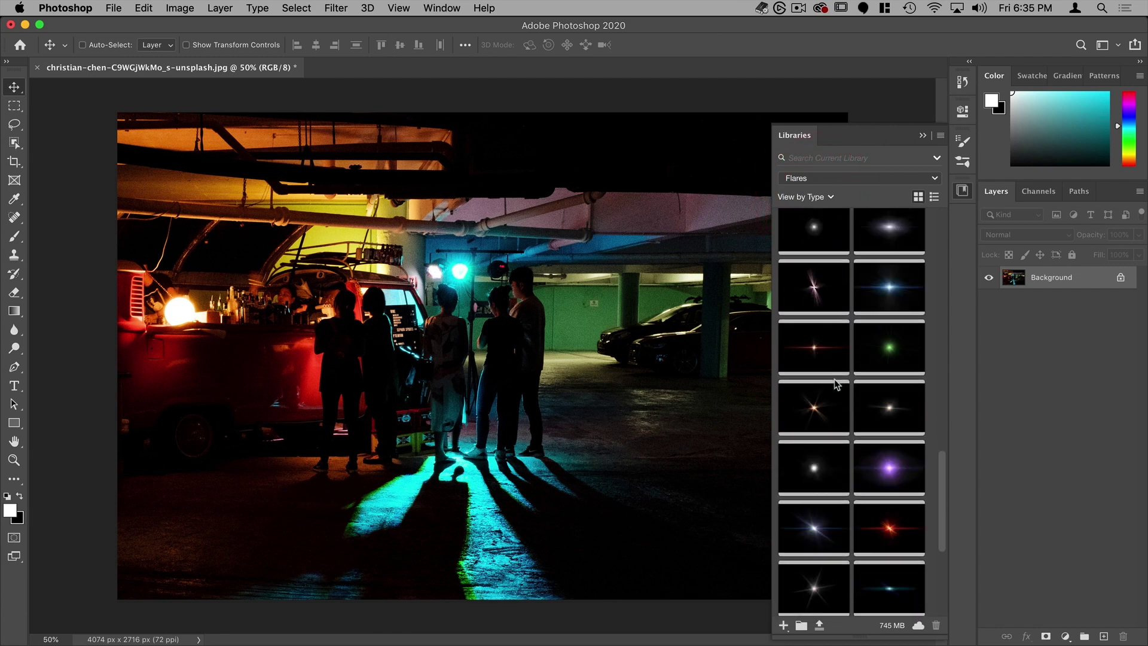
pyautogui.scroll(-2, 836, 383)
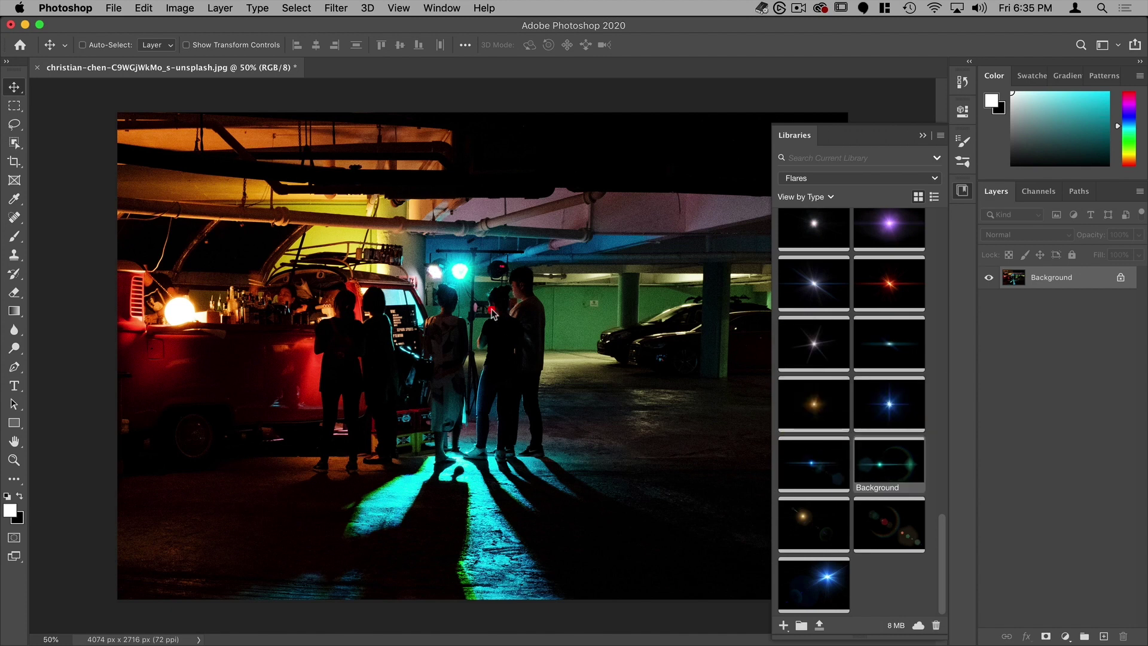
# Place the teal ring flare from the library, enlarged to about 218% and shifted down-left.
pyautogui.moveTo(889, 463); pyautogui.dragTo(491, 310)
pyautogui.moveTo(615, 225); pyautogui.dragTo(942, 72)
pyautogui.moveTo(628, 190); pyautogui.dragTo(502, 276)
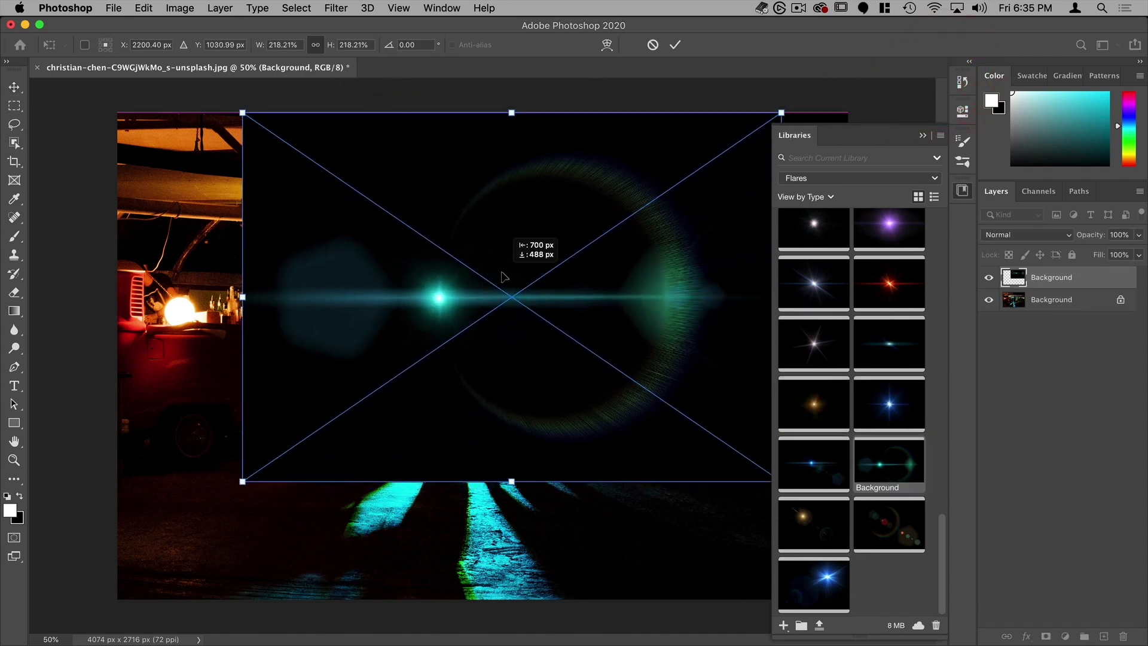
pyautogui.click(675, 45)
# Set the teal flare layer to Screen blending and nudge it into place.
pyautogui.click(1028, 235)
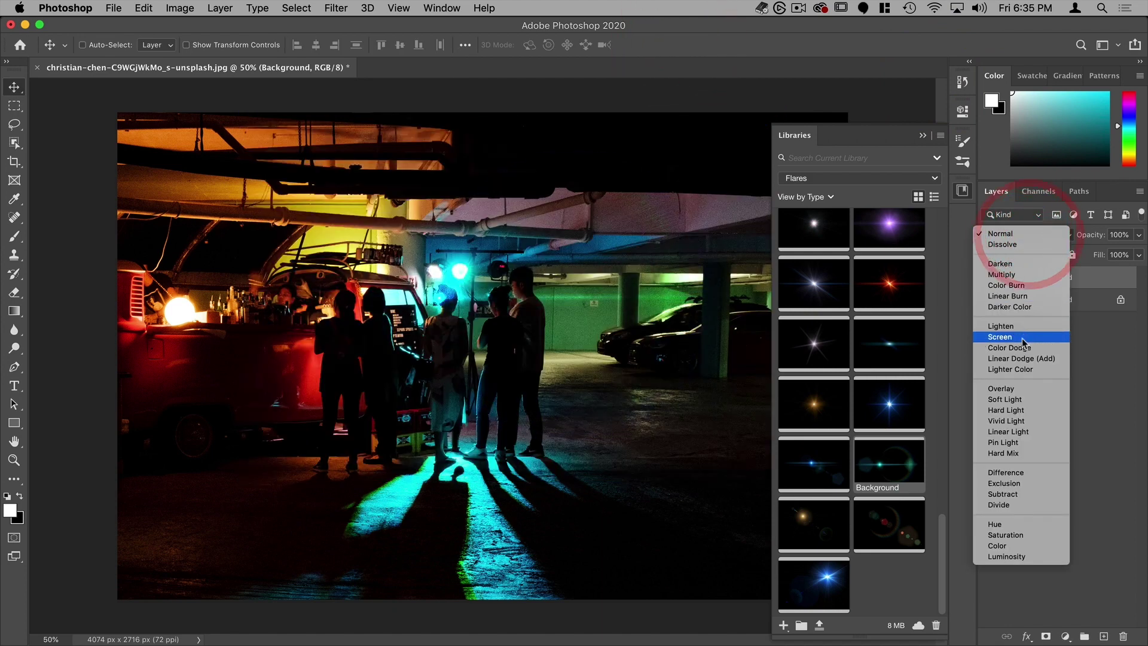
pyautogui.click(1017, 337)
pyautogui.moveTo(556, 333); pyautogui.dragTo(557, 333)
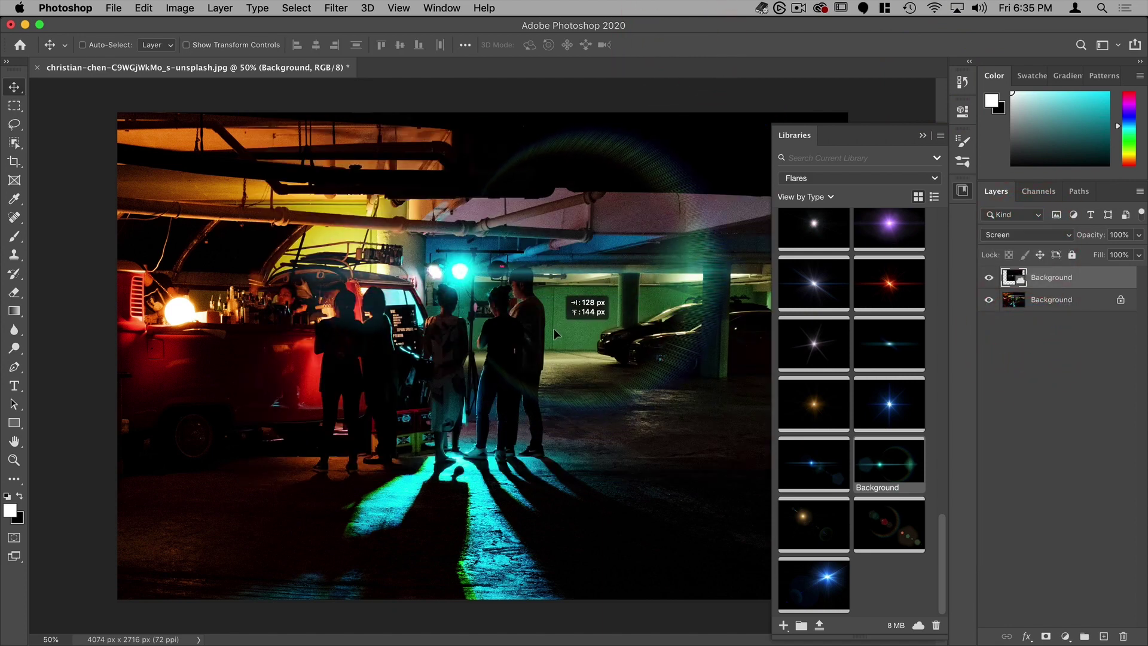
pyautogui.click(964, 190)
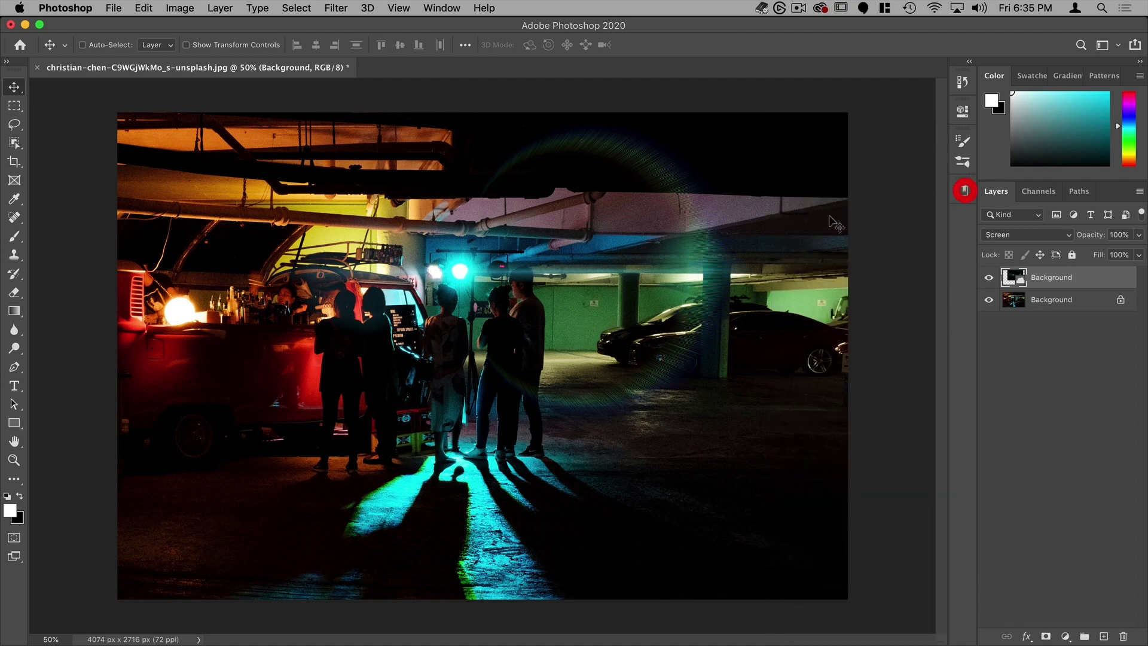